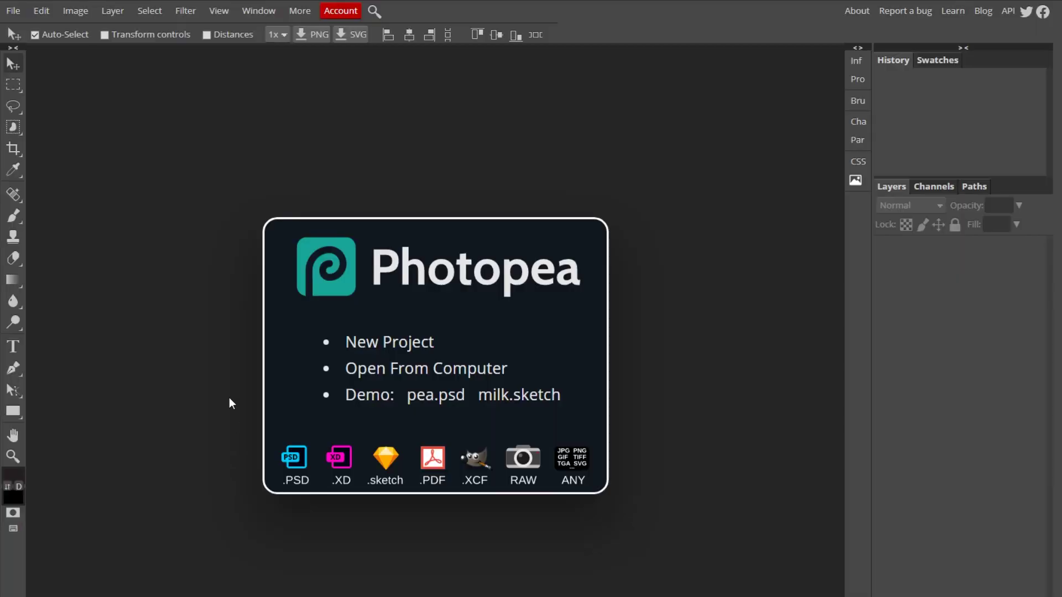
Step: Create a new 1280×720 px project with a transparent background
{"action": "left_click", "coordinate": [18, 15]}
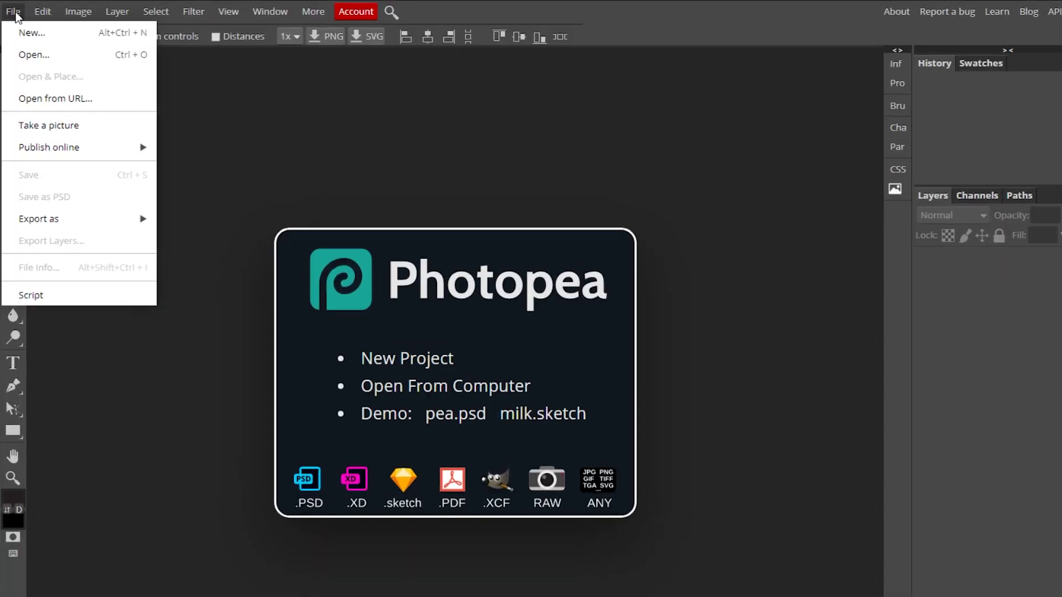
{"action": "left_click", "coordinate": [39, 50]}
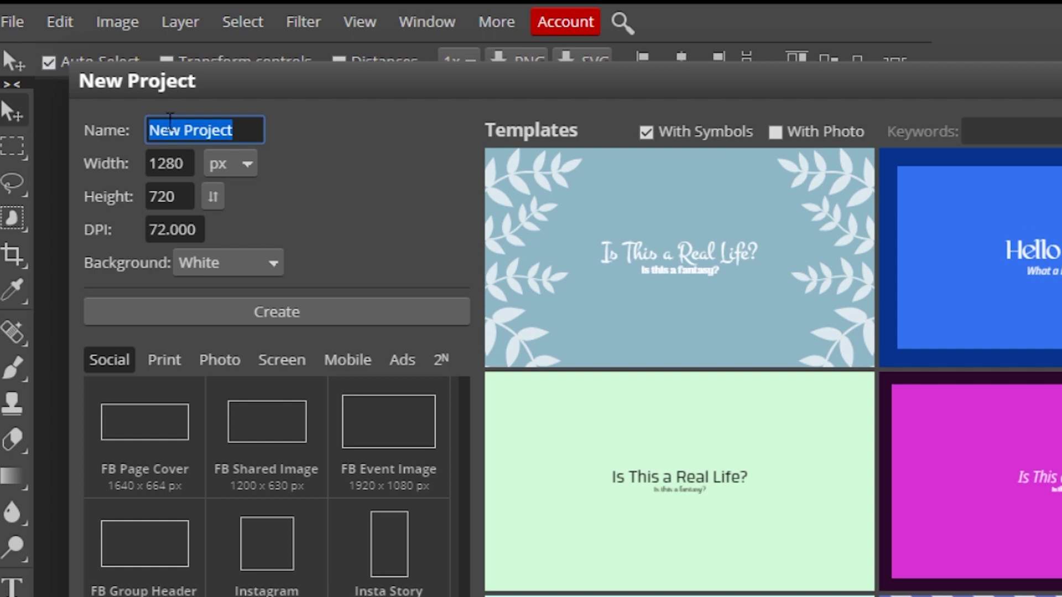
{"action": "left_click", "coordinate": [169, 152]}
{"action": "double_click", "coordinate": [186, 169]}
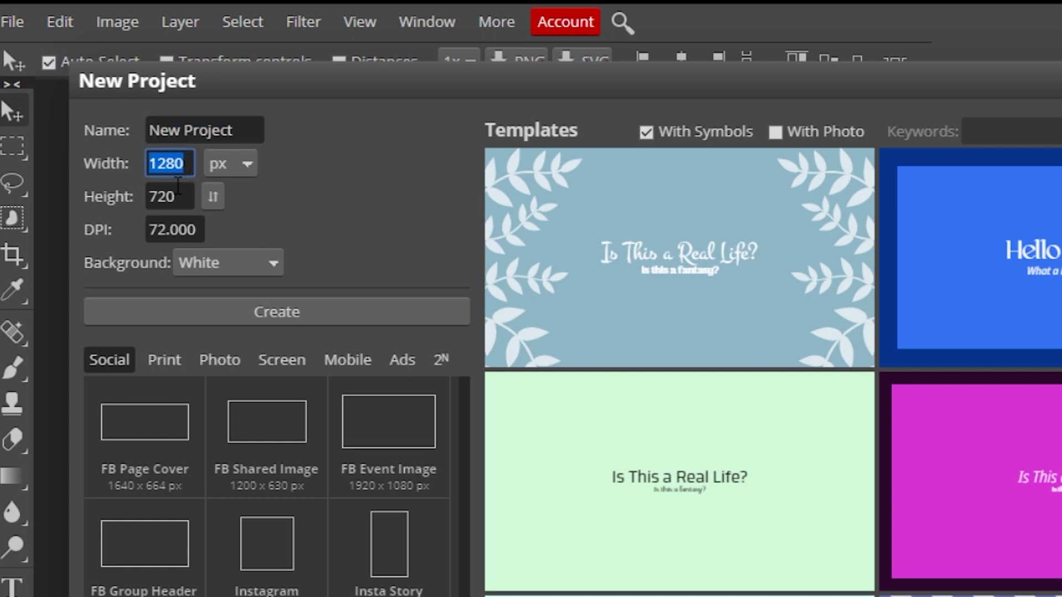
{"action": "key", "text": "Tab"}
{"action": "left_click", "coordinate": [209, 263]}
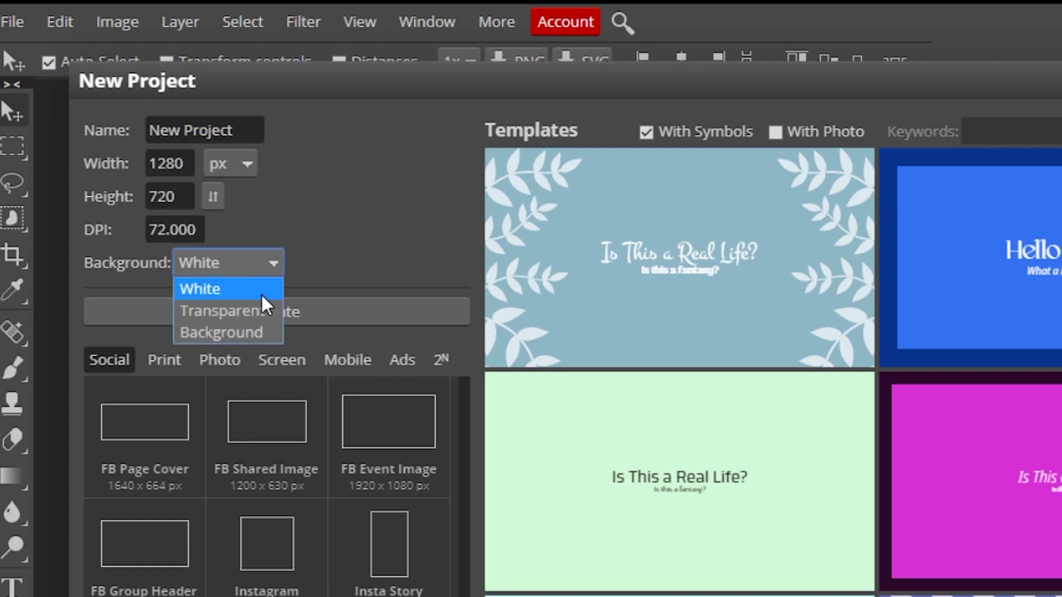
{"action": "left_click", "coordinate": [271, 308]}
{"action": "left_click_drag", "start_coordinate": [150, 130], "coordinate": [244, 130]}
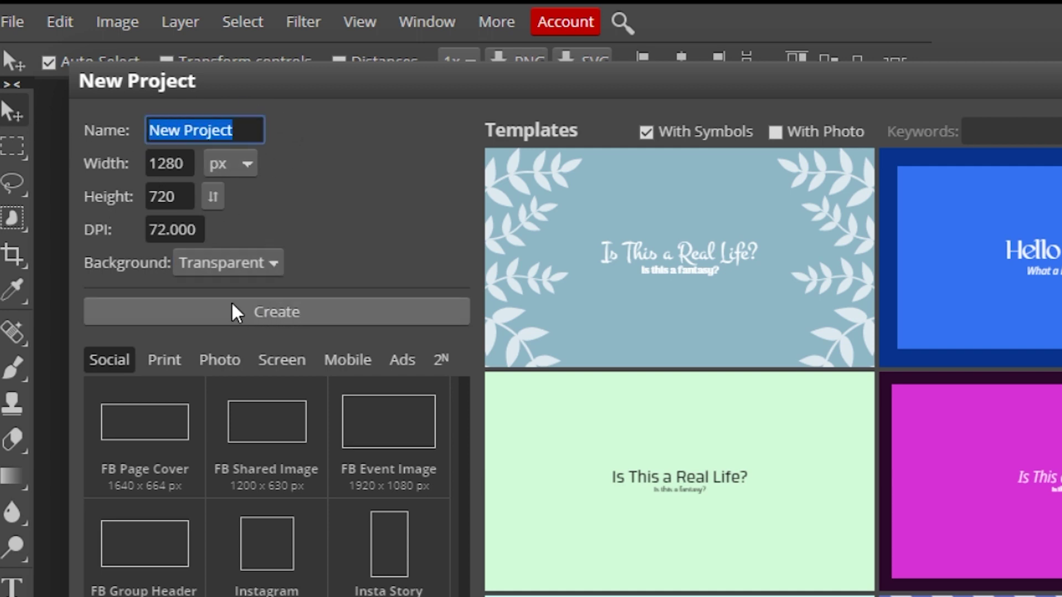
{"action": "left_click", "coordinate": [235, 310]}
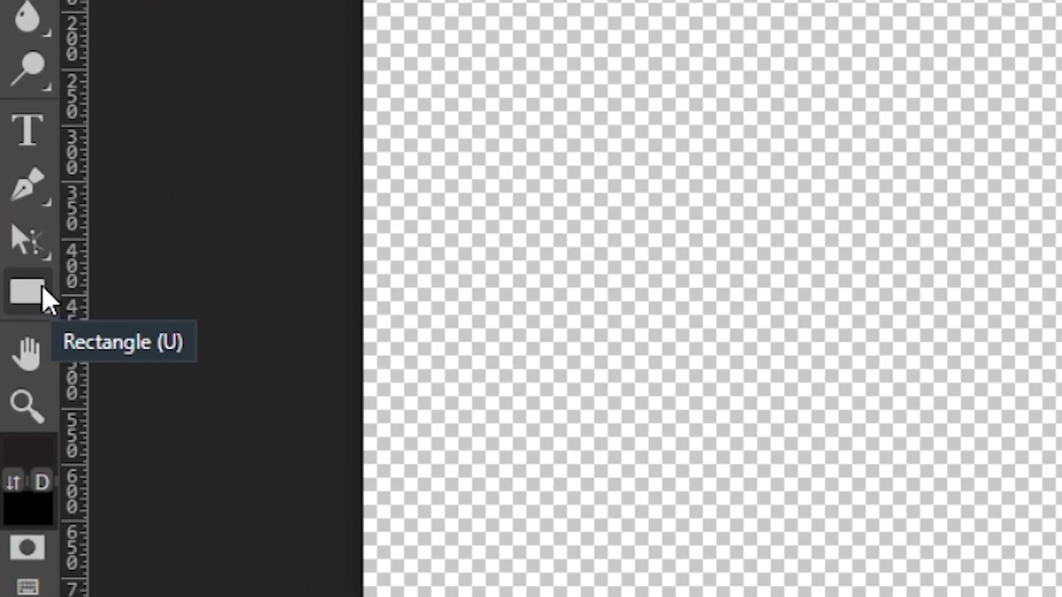
Step: Draw a large red rectangle over the canvas and nudge it down, leaving a transparent top strip
{"action": "left_click", "coordinate": [42, 287]}
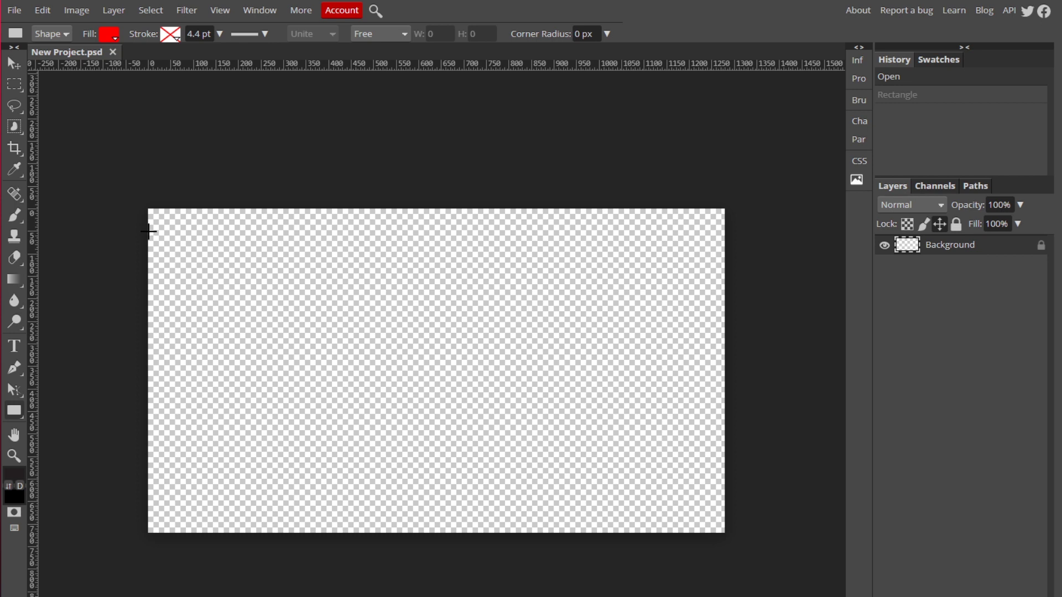
{"action": "left_click_drag", "start_coordinate": [147, 232], "coordinate": [750, 539]}
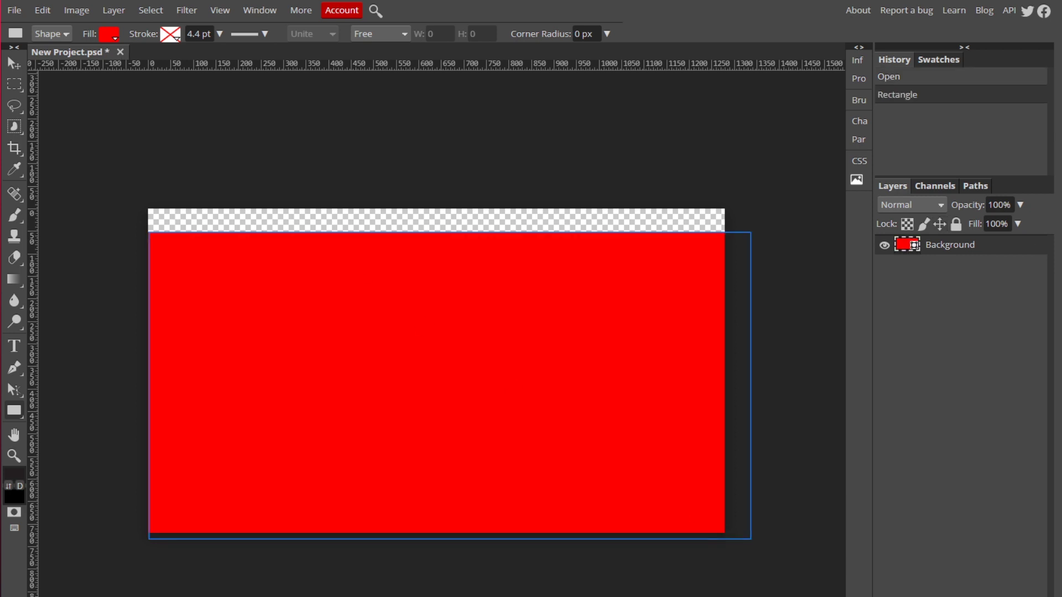
{"action": "left_click", "coordinate": [13, 63]}
{"action": "left_click_drag", "start_coordinate": [491, 389], "coordinate": [492, 397]}
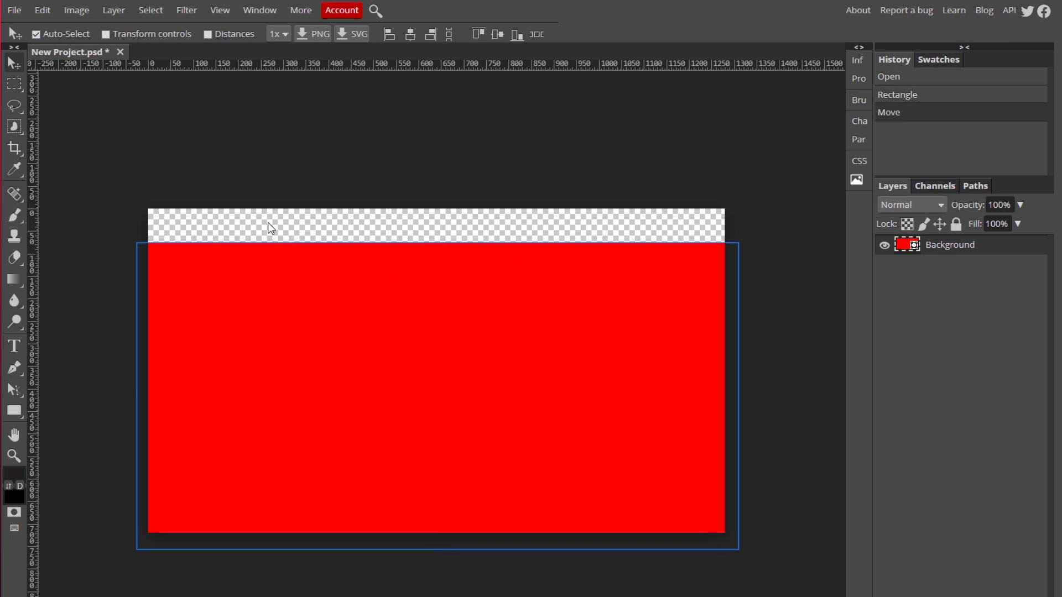
{"action": "left_click", "coordinate": [14, 411]}
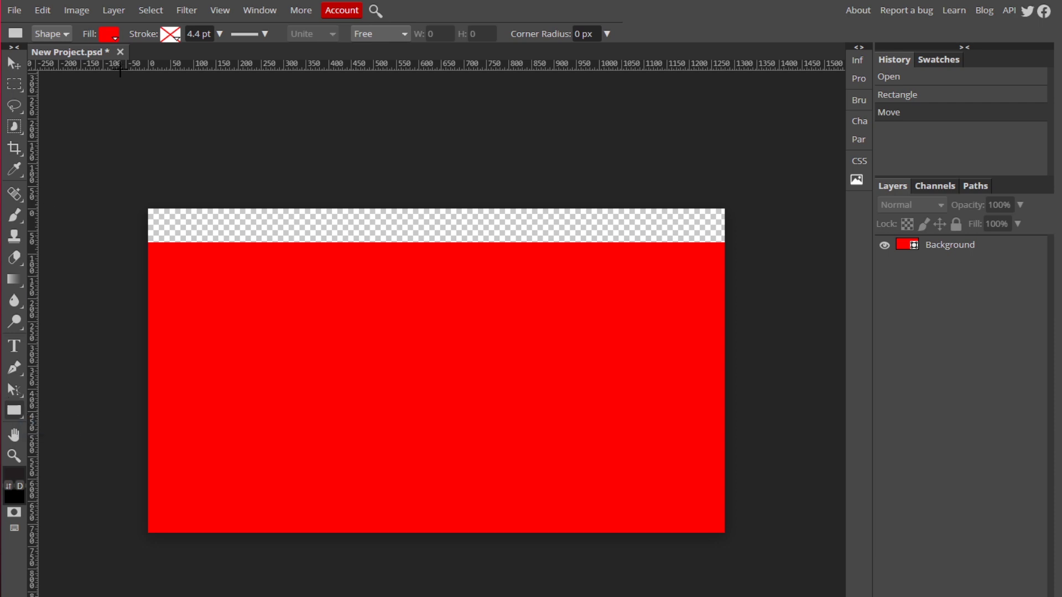
Step: Draw a blue-filled rectangle in the top strip and center it horizontally on the canvas
{"action": "left_click", "coordinate": [111, 35]}
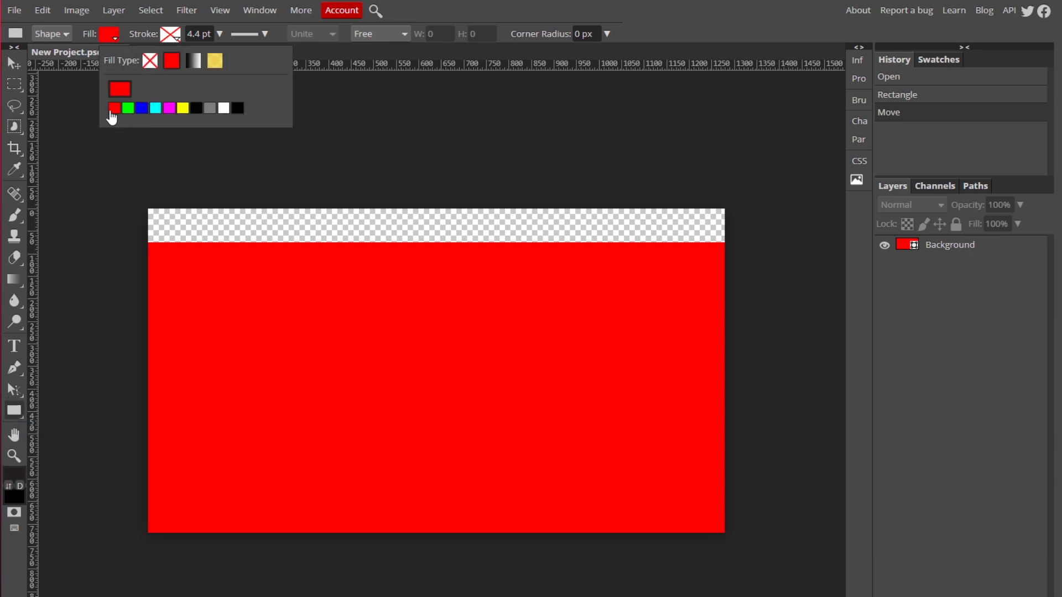
{"action": "left_click", "coordinate": [142, 109]}
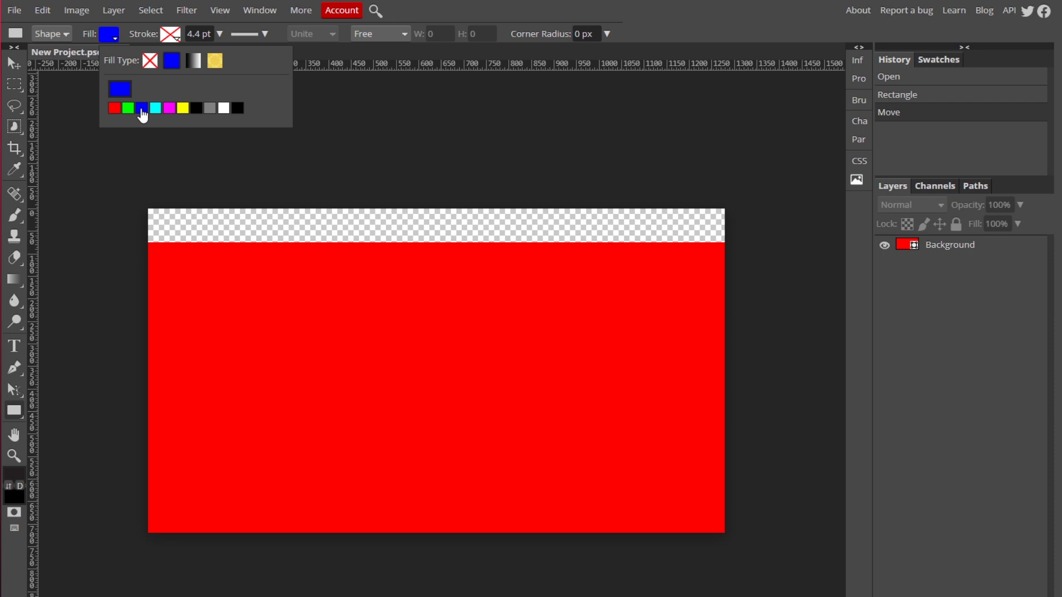
{"action": "left_click", "coordinate": [336, 208]}
{"action": "left_click_drag", "start_coordinate": [327, 206], "coordinate": [547, 242]}
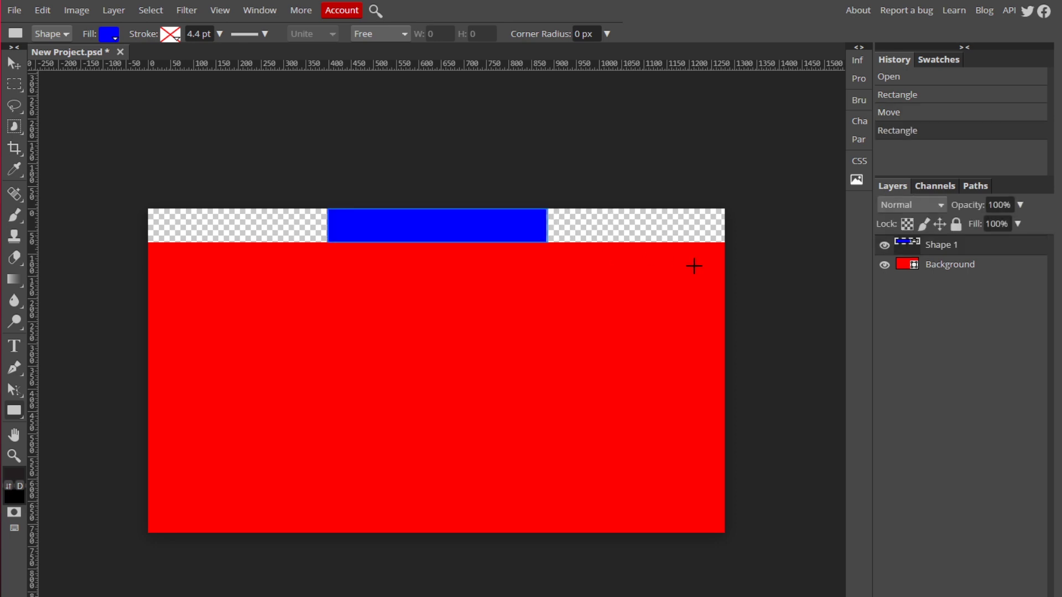
{"action": "left_click", "coordinate": [15, 65]}
{"action": "left_click_drag", "start_coordinate": [463, 224], "coordinate": [464, 223]}
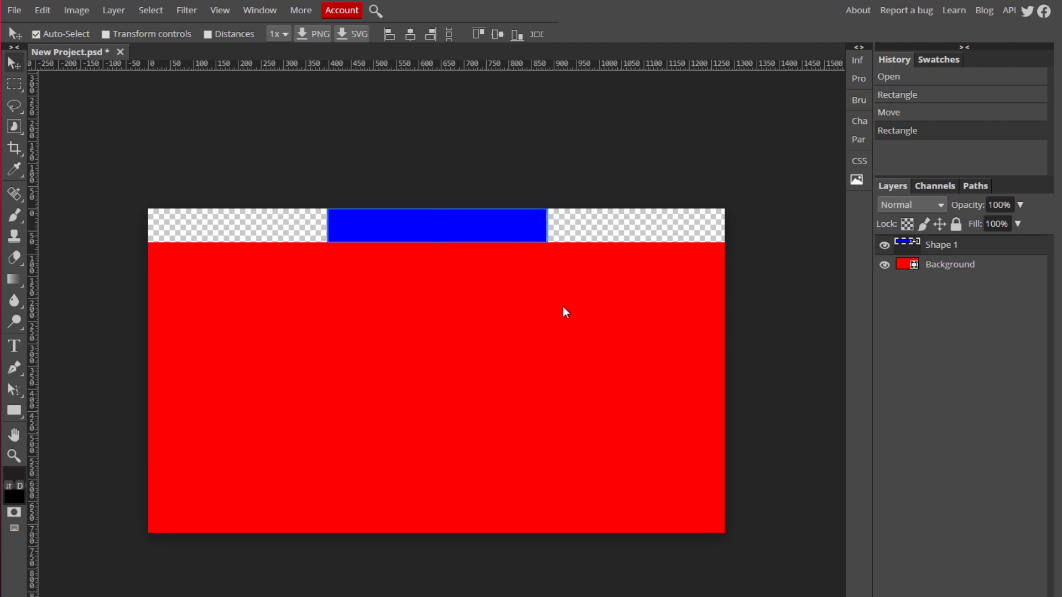
Step: Distort the blue rectangle's top corners inward into a trapezoid tab and commit
{"action": "left_click", "coordinate": [49, 17]}
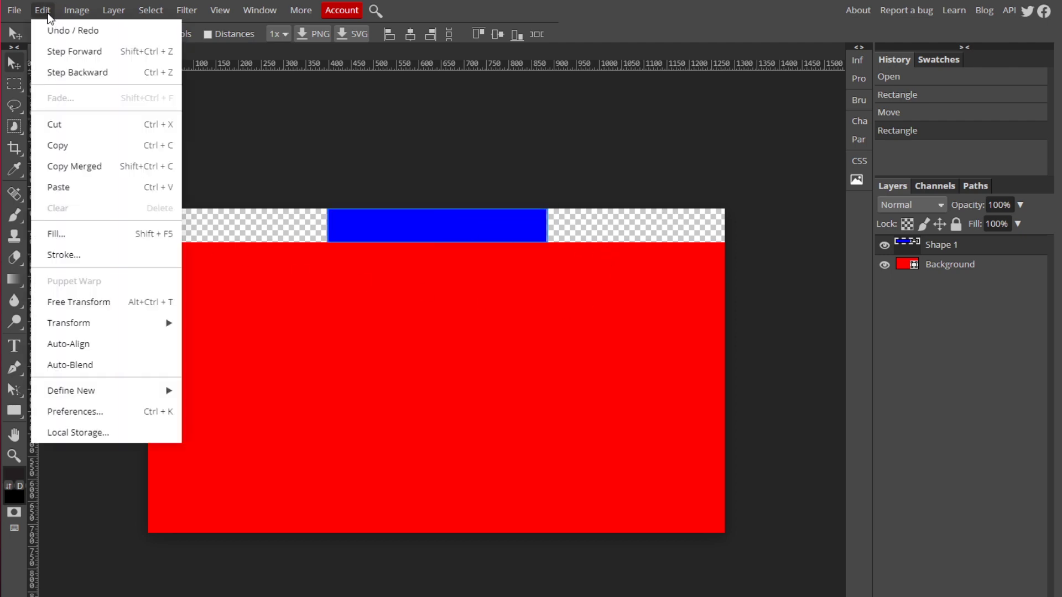
{"action": "mouse_move", "coordinate": [88, 322]}
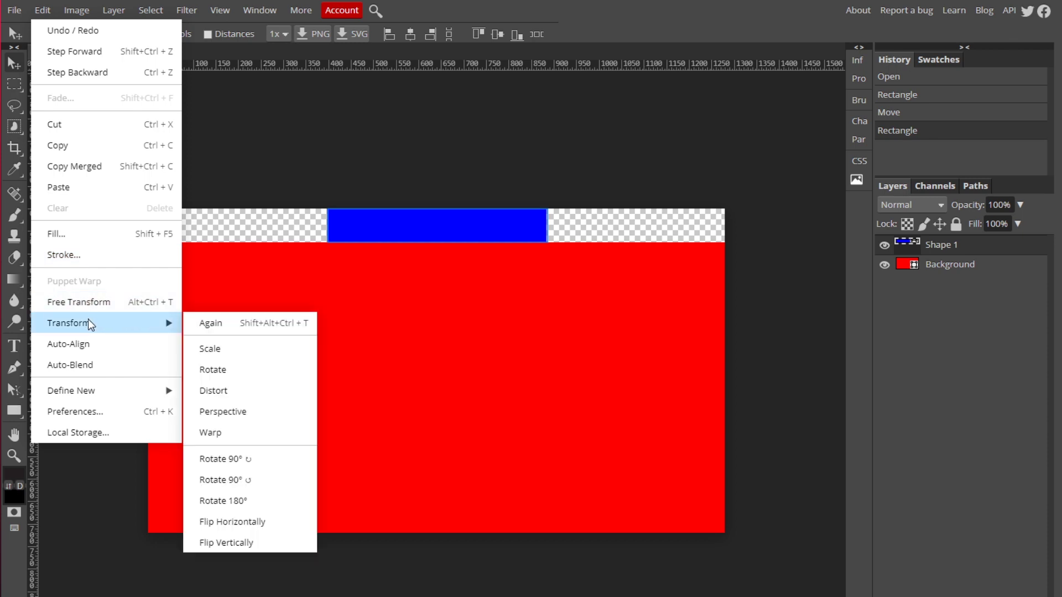
{"action": "left_click", "coordinate": [266, 394]}
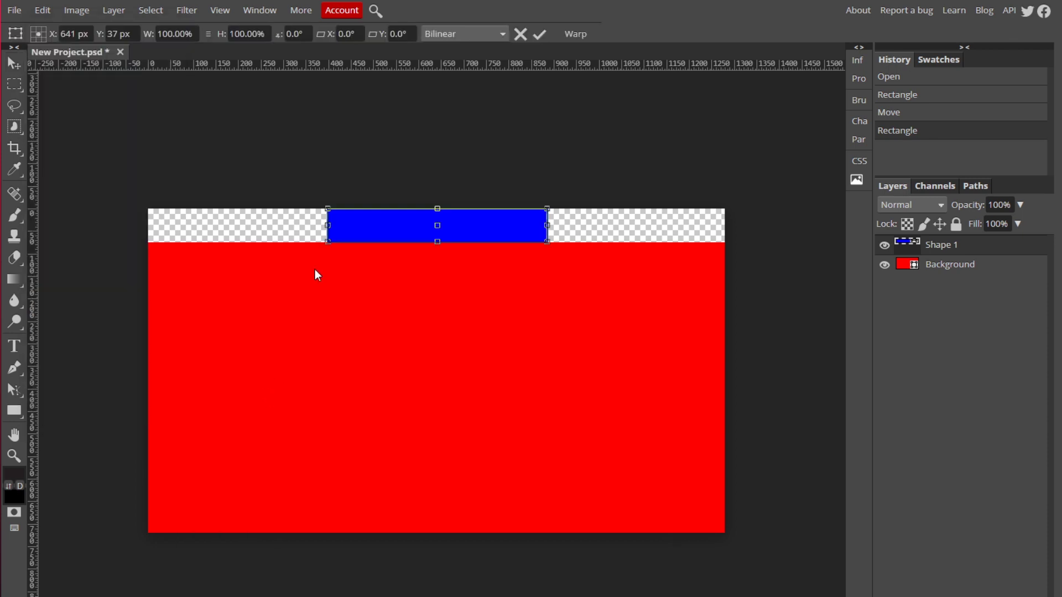
{"action": "left_click_drag", "start_coordinate": [328, 206], "coordinate": [358, 207]}
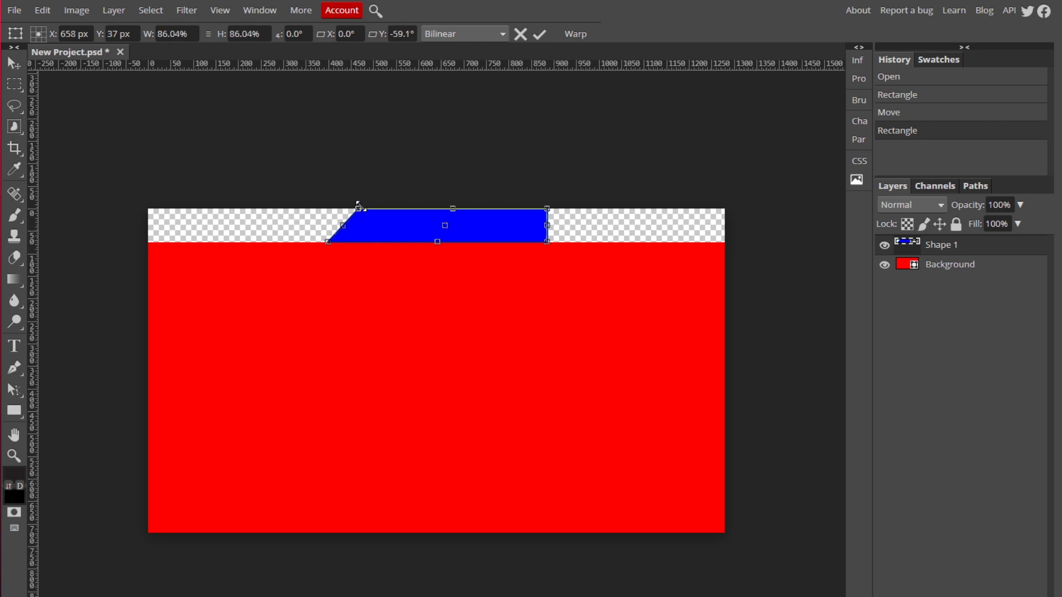
{"action": "left_click_drag", "start_coordinate": [548, 203], "coordinate": [518, 209]}
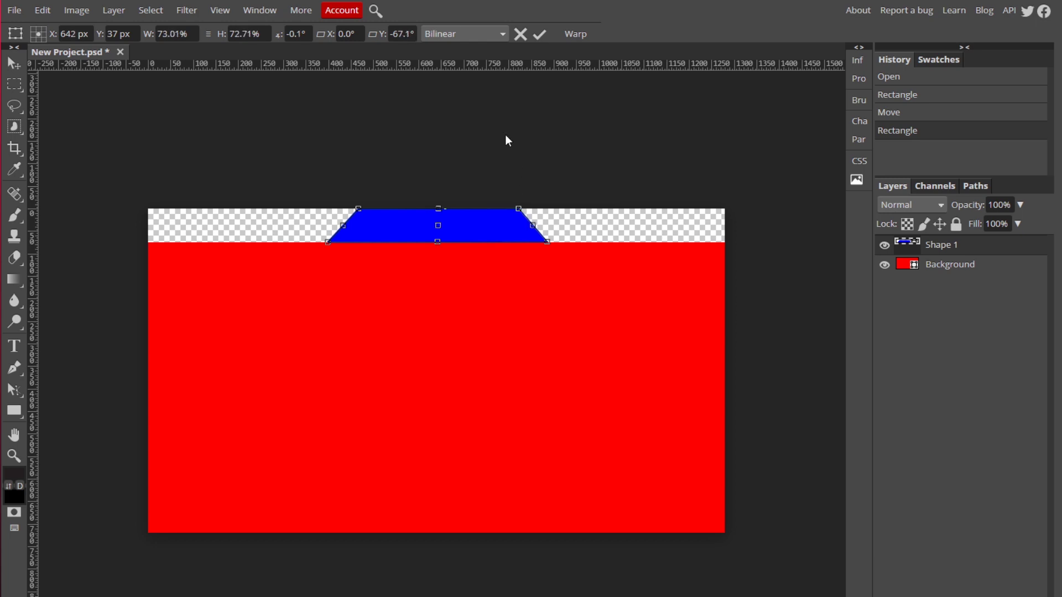
{"action": "left_click", "coordinate": [539, 35]}
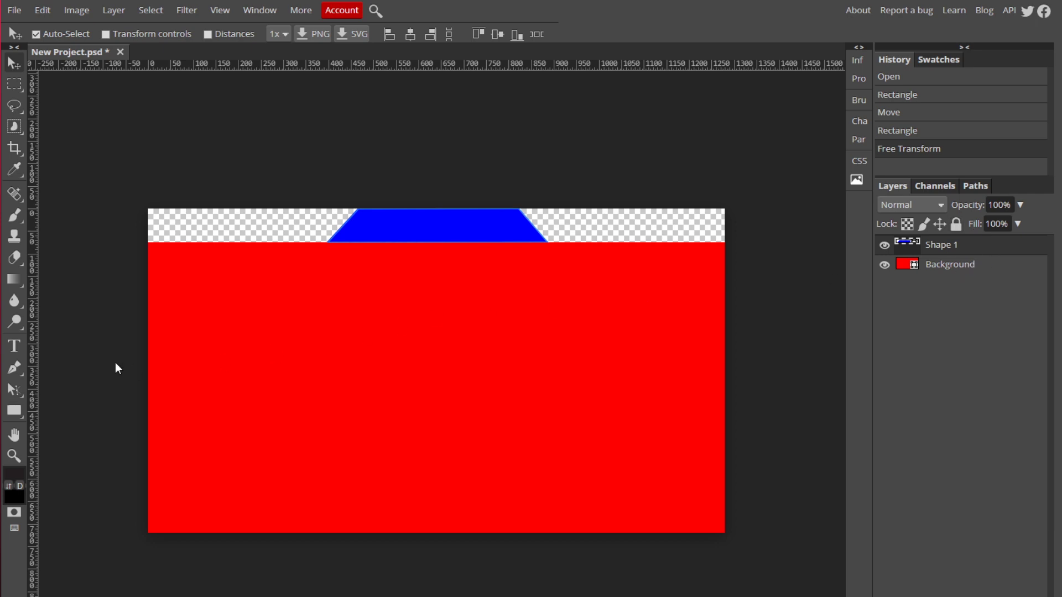
Step: Start a text layer on the red panel in the Dhurjati font at about 77 px
{"action": "left_click", "coordinate": [15, 348]}
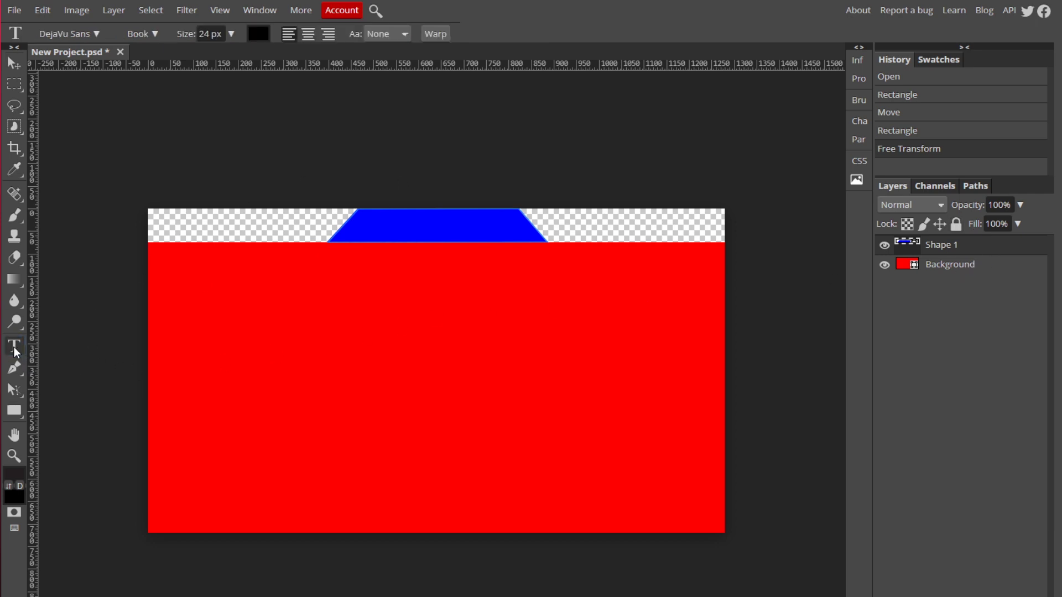
{"action": "left_click", "coordinate": [337, 293]}
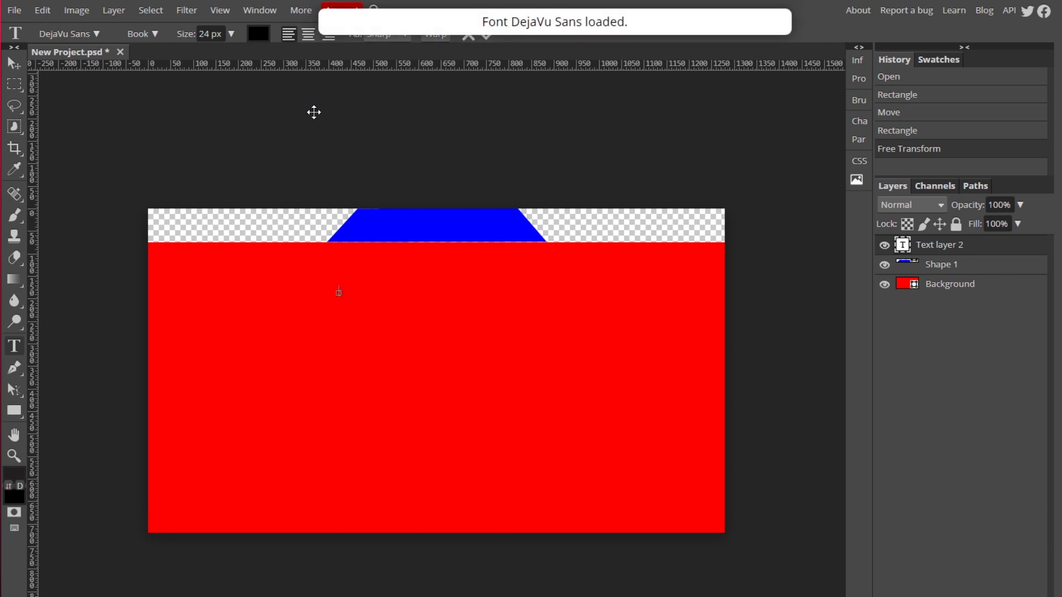
{"action": "left_click", "coordinate": [93, 34]}
{"action": "left_click", "coordinate": [146, 166]}
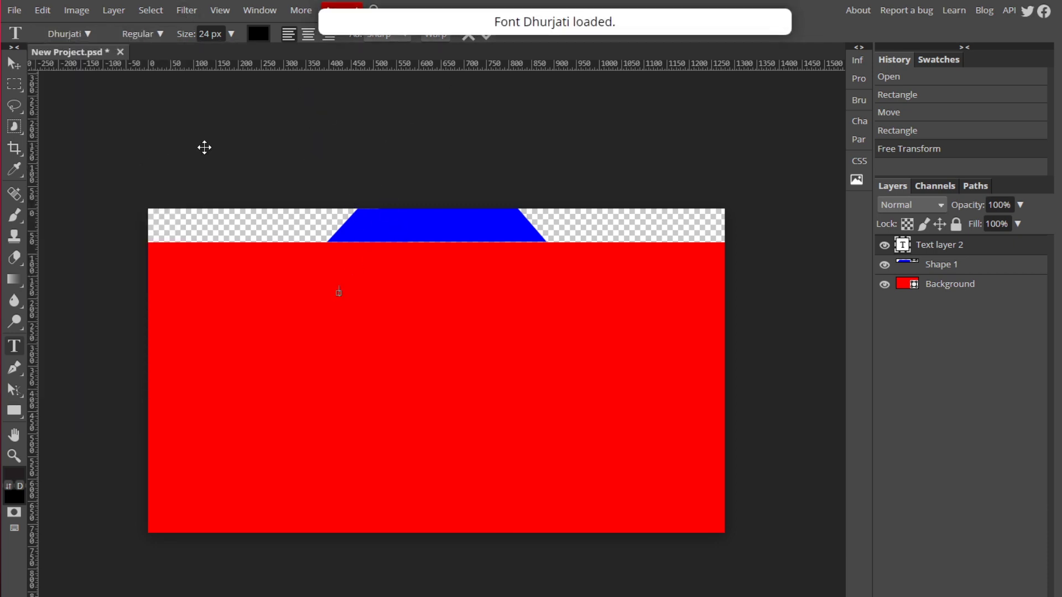
{"action": "left_click", "coordinate": [232, 34]}
{"action": "left_click_drag", "start_coordinate": [212, 57], "coordinate": [222, 55]}
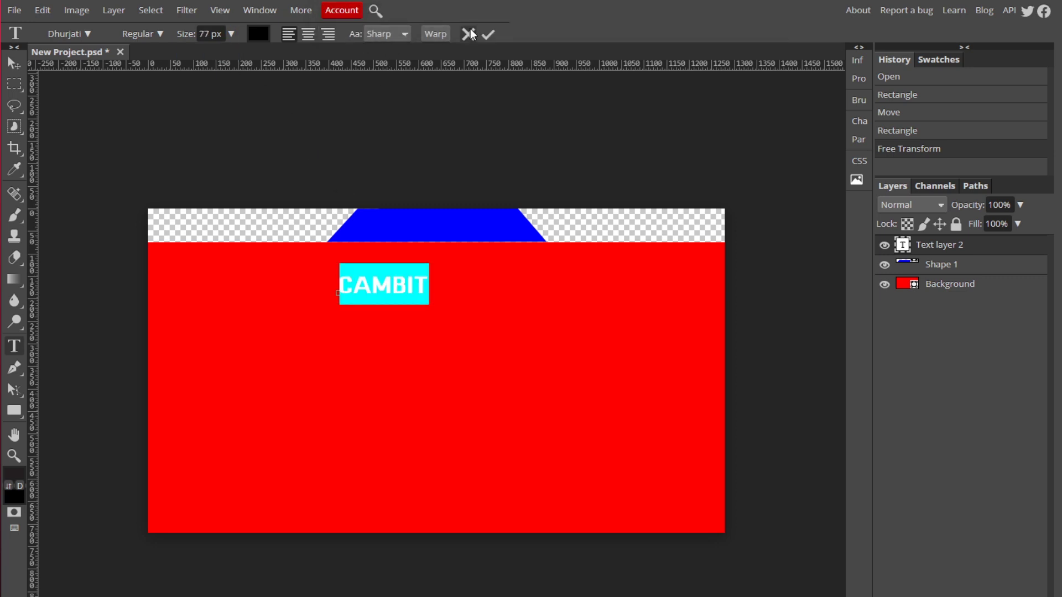
Step: Make the CAMBIT text white, enlarge it to 150 px, and commit it
{"action": "left_click", "coordinate": [258, 34]}
{"action": "left_click", "coordinate": [206, 184]}
{"action": "left_click_drag", "start_coordinate": [186, 168], "coordinate": [95, 106]}
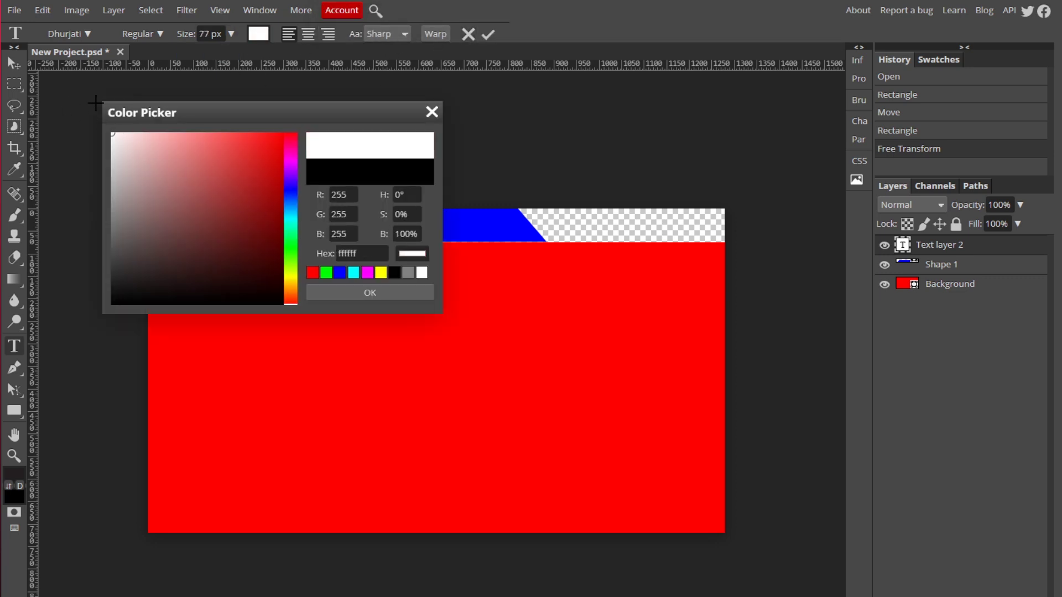
{"action": "left_click", "coordinate": [354, 293]}
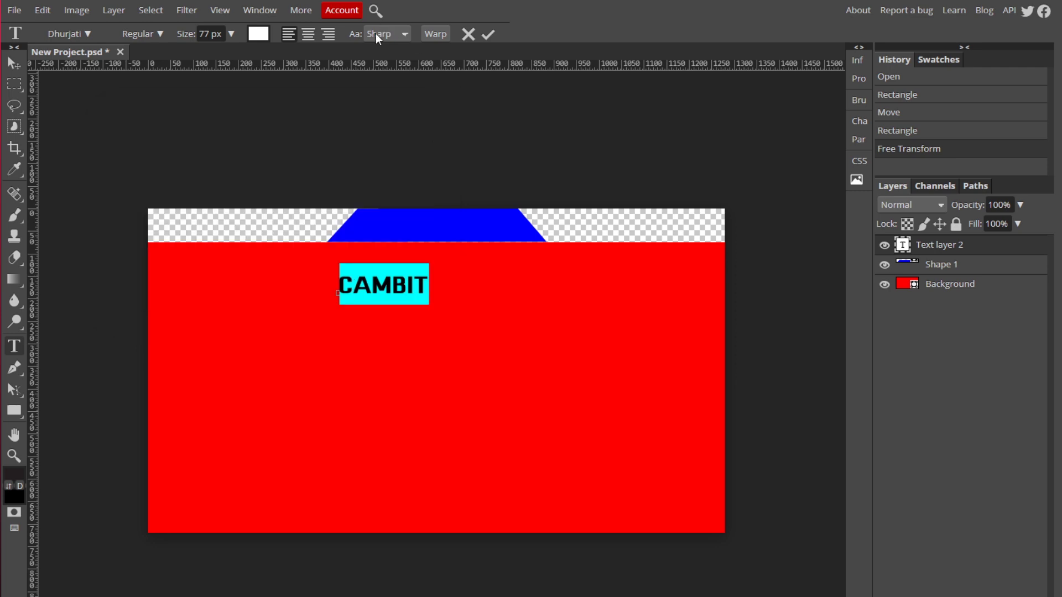
{"action": "left_click", "coordinate": [230, 35]}
{"action": "left_click_drag", "start_coordinate": [217, 52], "coordinate": [237, 48]}
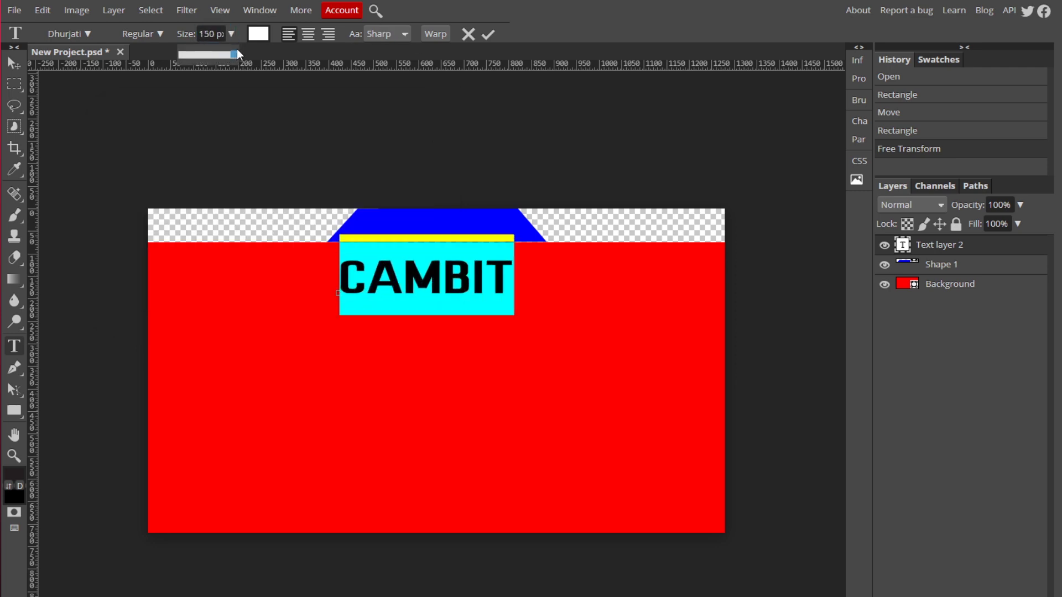
{"action": "left_click", "coordinate": [488, 35]}
{"action": "left_click", "coordinate": [11, 64]}
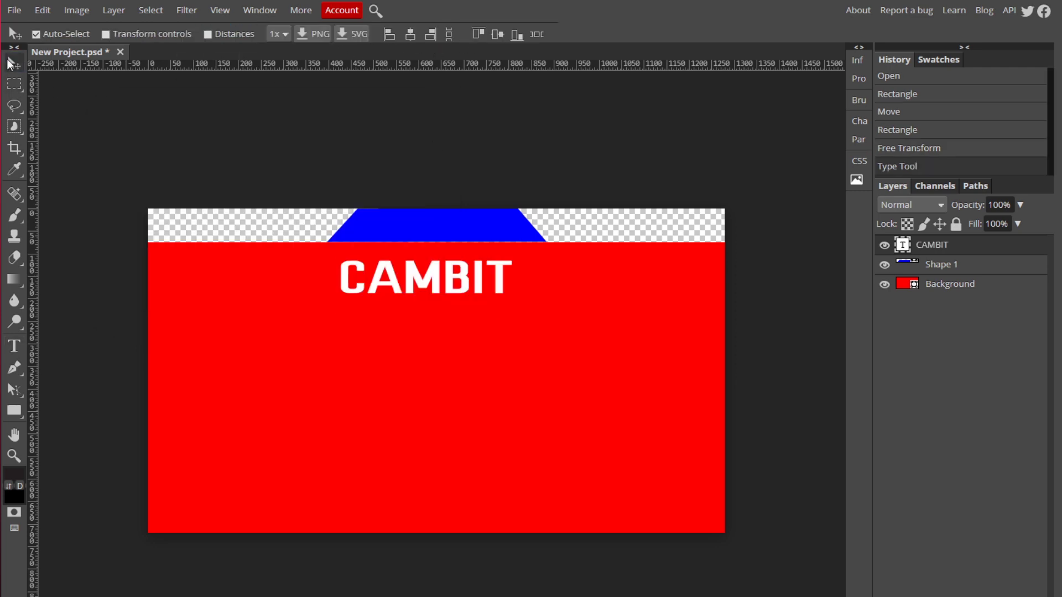
Step: Move CAMBIT onto the blue tab and scale it to about 80% with Free Transform
{"action": "left_click_drag", "start_coordinate": [390, 287], "coordinate": [406, 231]}
{"action": "left_click", "coordinate": [42, 10]}
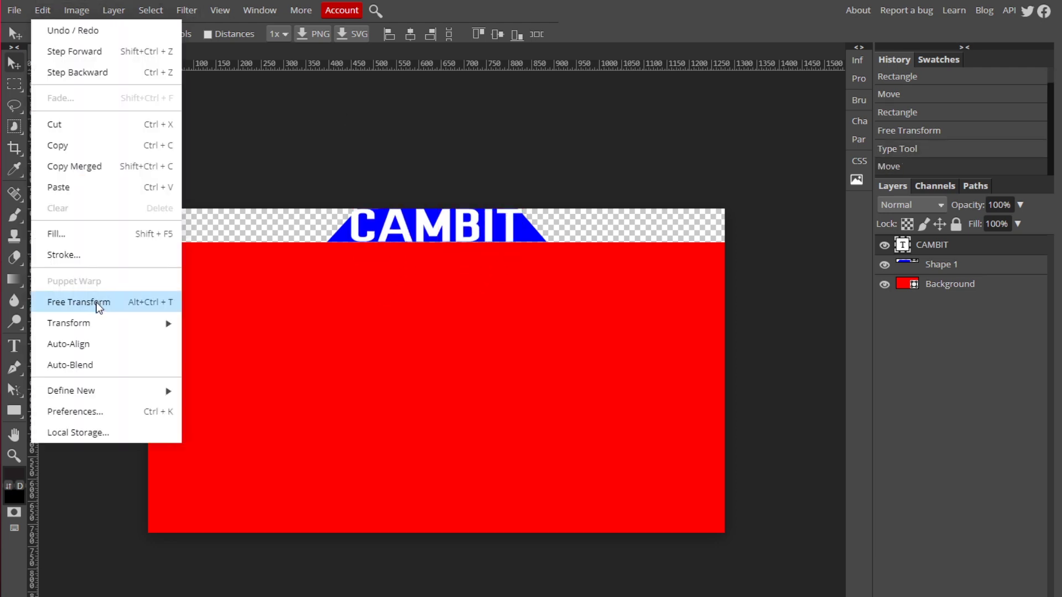
{"action": "left_click", "coordinate": [83, 302]}
{"action": "left_click_drag", "start_coordinate": [347, 208], "coordinate": [394, 226]}
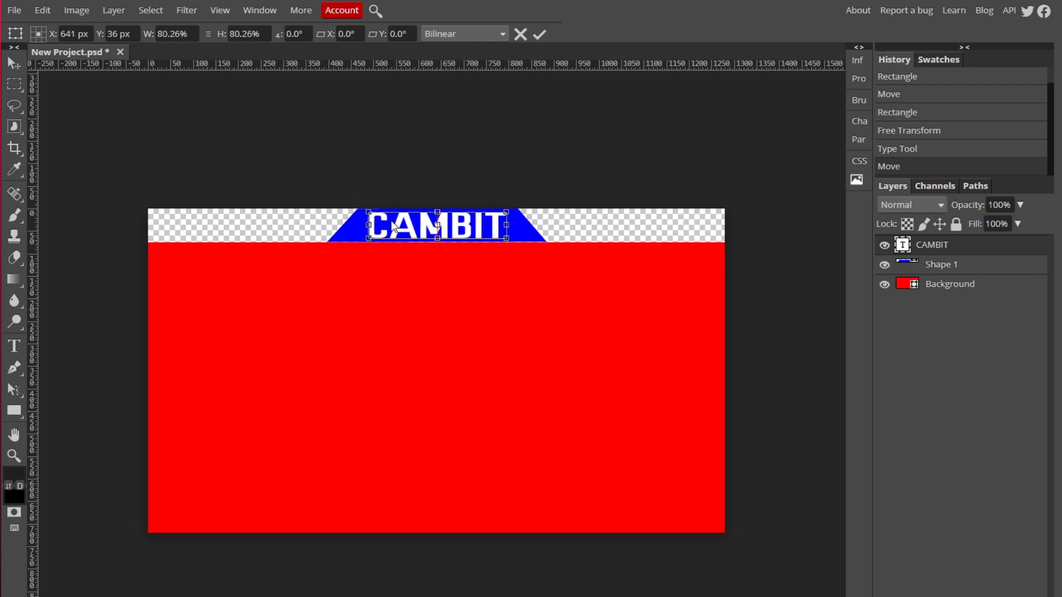
{"action": "left_click", "coordinate": [539, 35]}
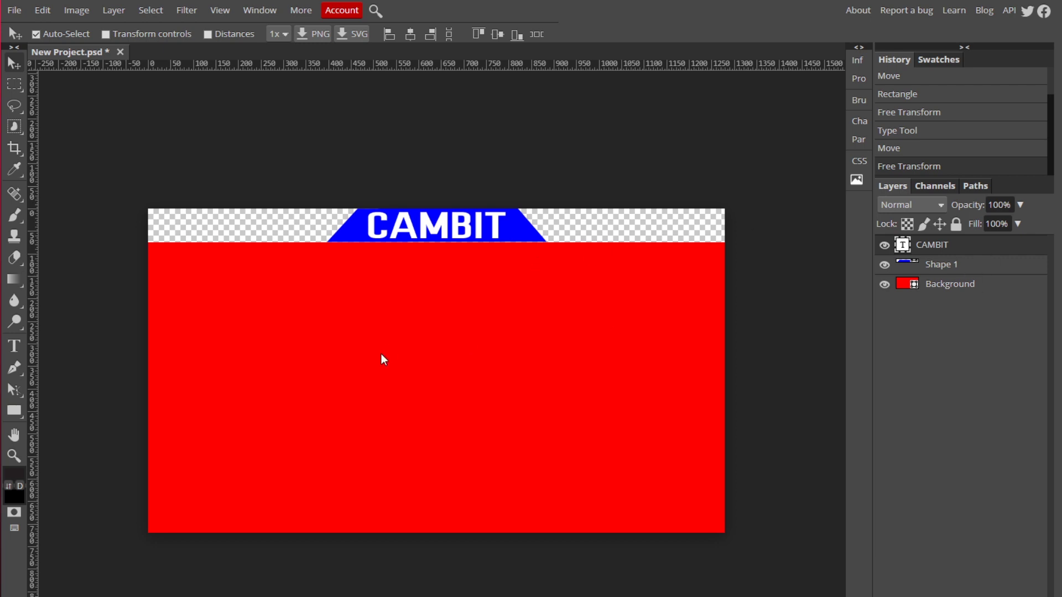
Step: Transform Shape 1, then drag it below the Background layer and deselect all layers
{"action": "left_click", "coordinate": [973, 266]}
{"action": "key", "text": "ctrl+t"}
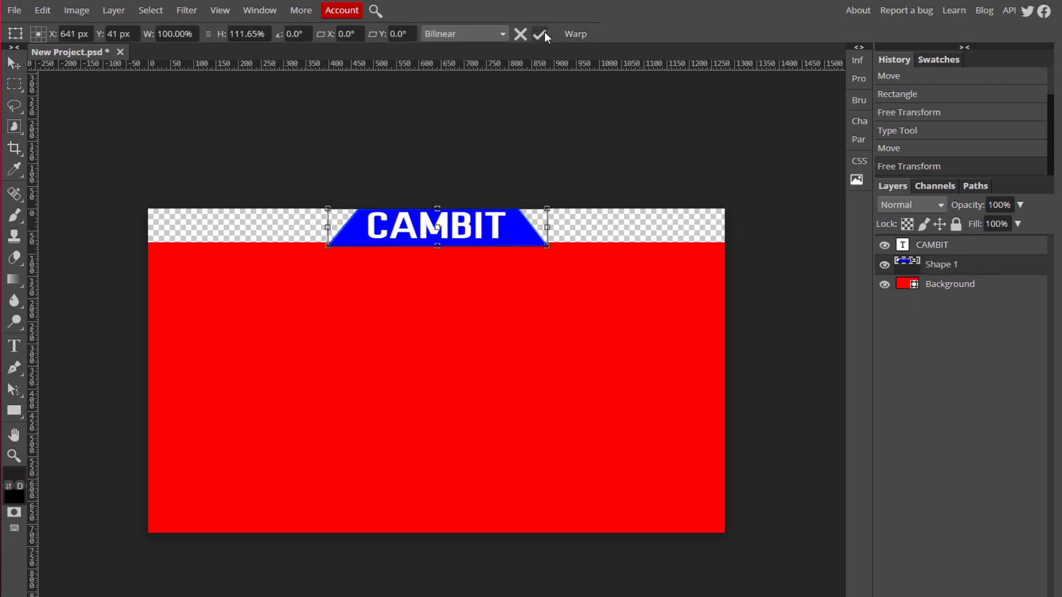
{"action": "left_click", "coordinate": [544, 33]}
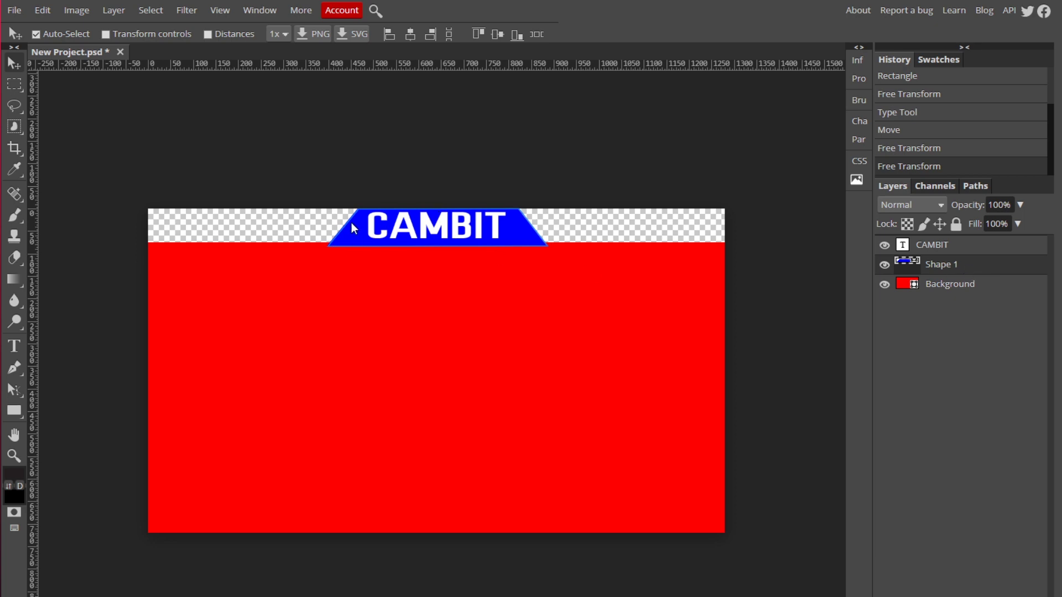
{"action": "left_click_drag", "start_coordinate": [987, 264], "coordinate": [991, 297]}
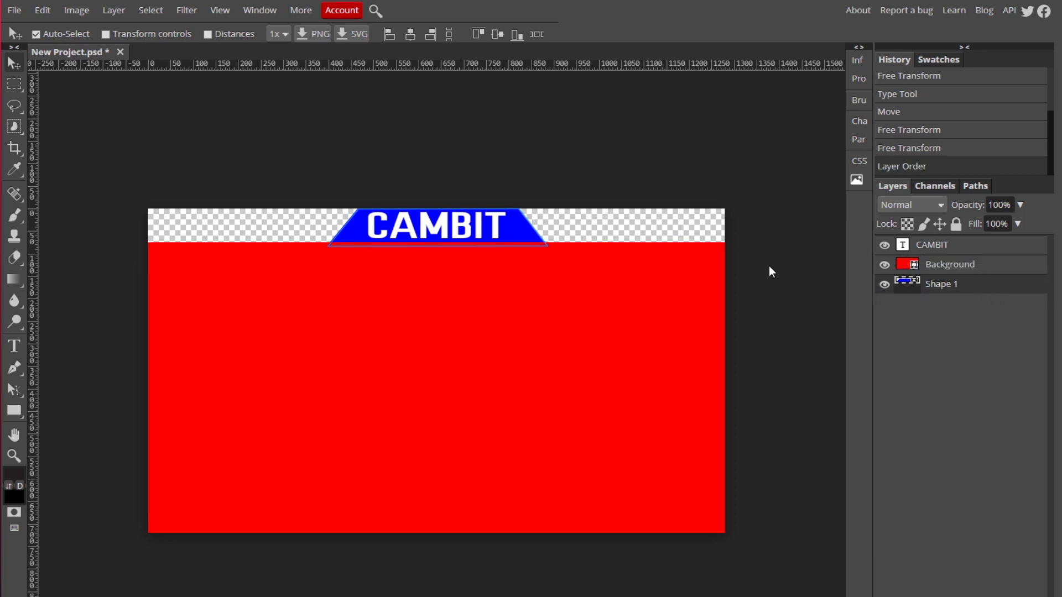
{"action": "left_click", "coordinate": [343, 134]}
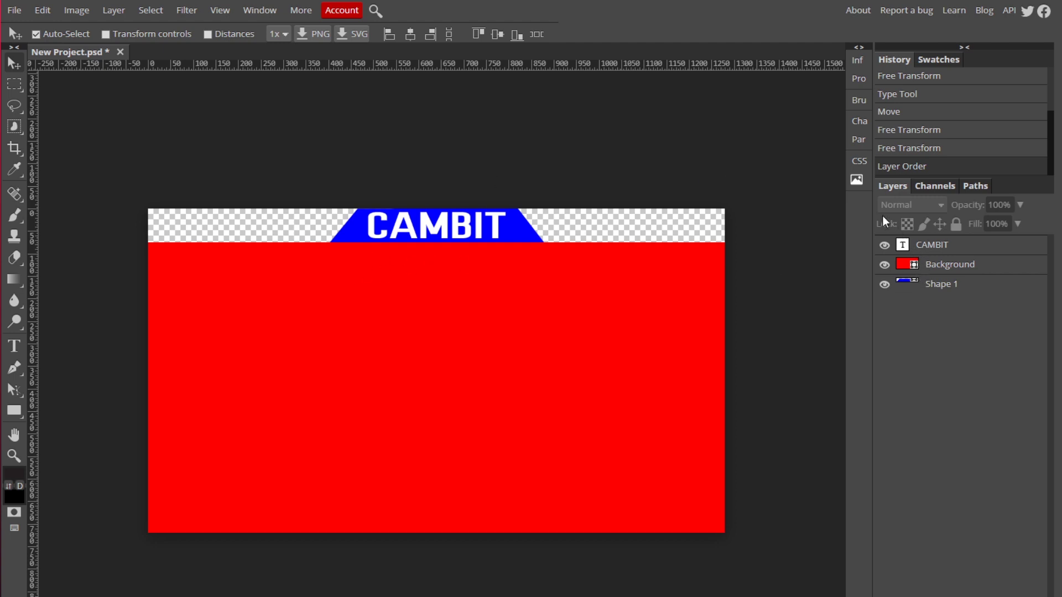
Step: Turn on a Gradient Overlay effect for the Background layer
{"action": "double_click", "coordinate": [1014, 269]}
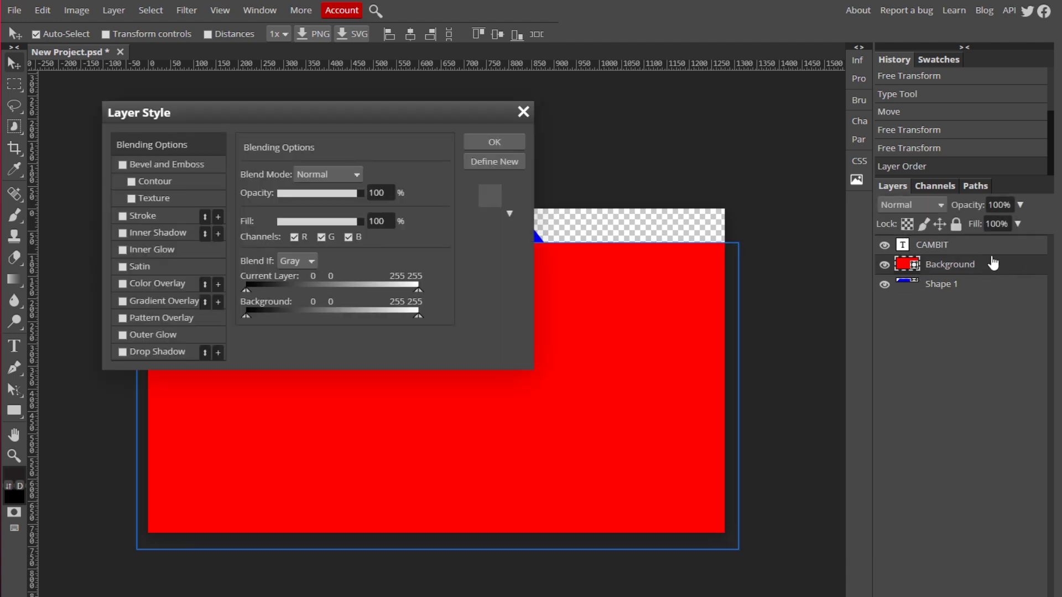
{"action": "left_click_drag", "start_coordinate": [363, 118], "coordinate": [1060, 105]}
{"action": "left_click", "coordinate": [824, 288]}
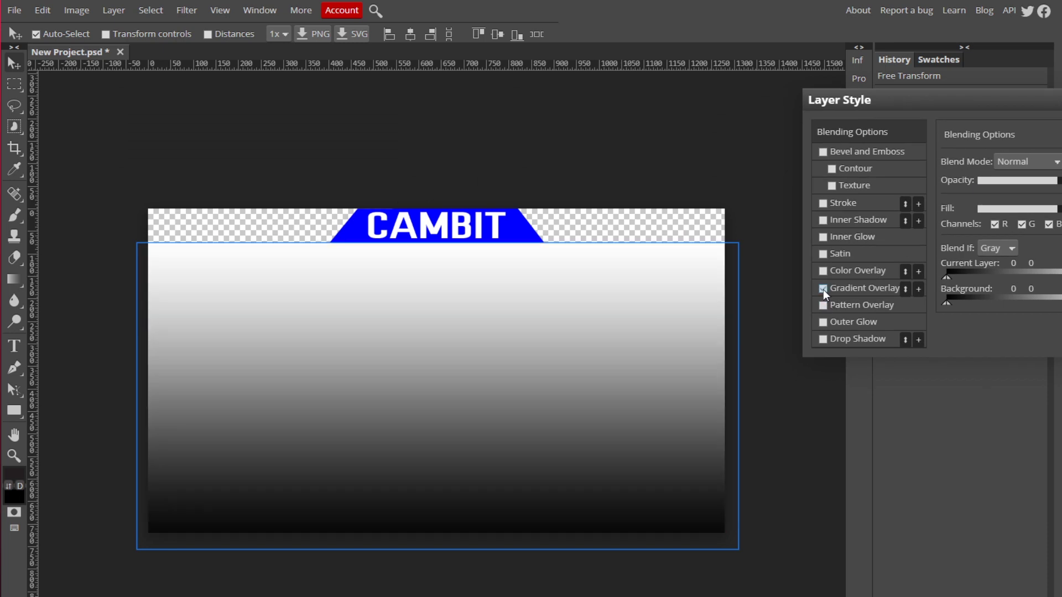
{"action": "left_click", "coordinate": [862, 288]}
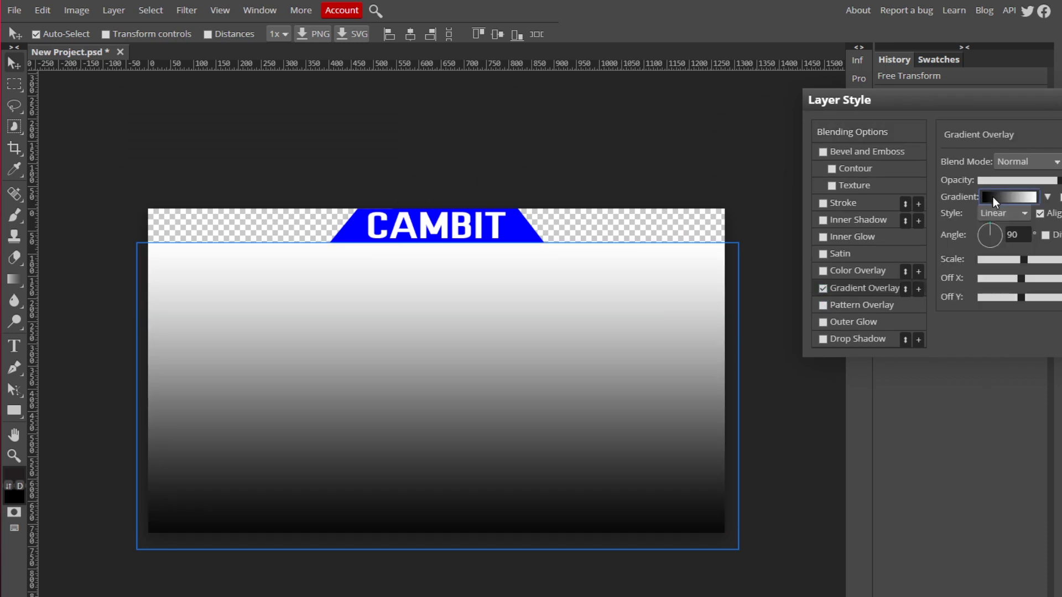
{"action": "left_click", "coordinate": [993, 197]}
{"action": "left_click_drag", "start_coordinate": [387, 203], "coordinate": [969, 50]}
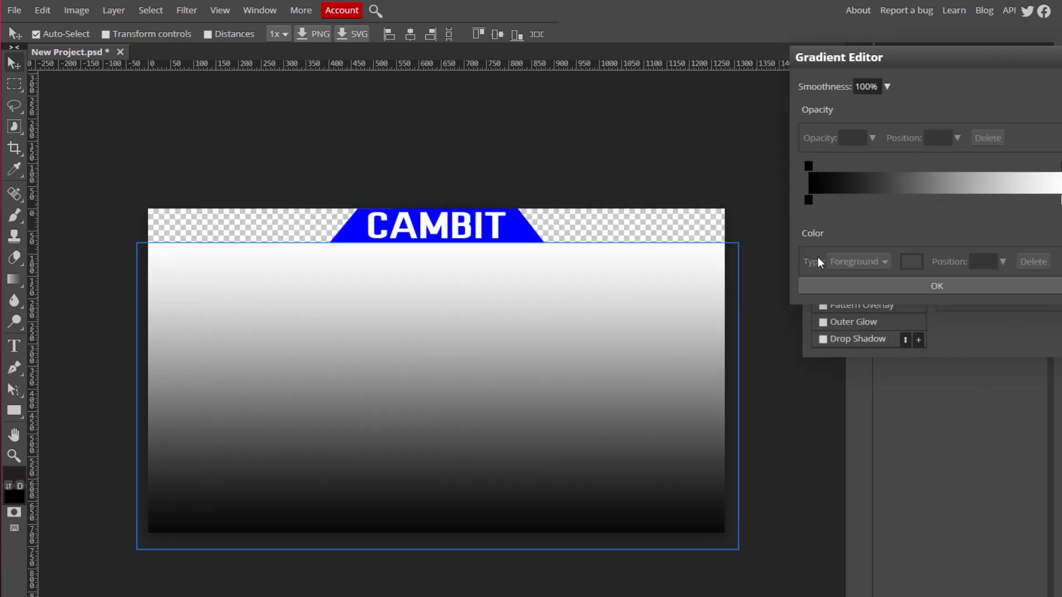
Step: Set the gradient stops to deep blue and light blue (7c8eff), then confirm
{"action": "double_click", "coordinate": [809, 200]}
{"action": "left_click", "coordinate": [494, 397]}
{"action": "left_click", "coordinate": [485, 354]}
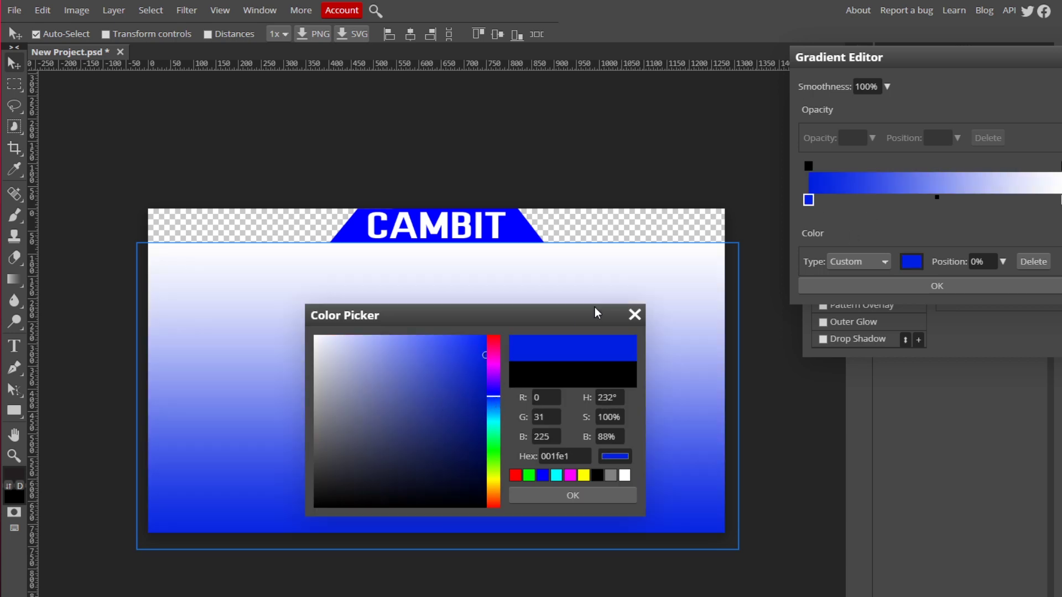
{"action": "left_click_drag", "start_coordinate": [440, 360], "coordinate": [372, 315]}
{"action": "left_click", "coordinate": [573, 495]}
{"action": "double_click", "coordinate": [1060, 200]}
{"action": "left_click", "coordinate": [403, 334]}
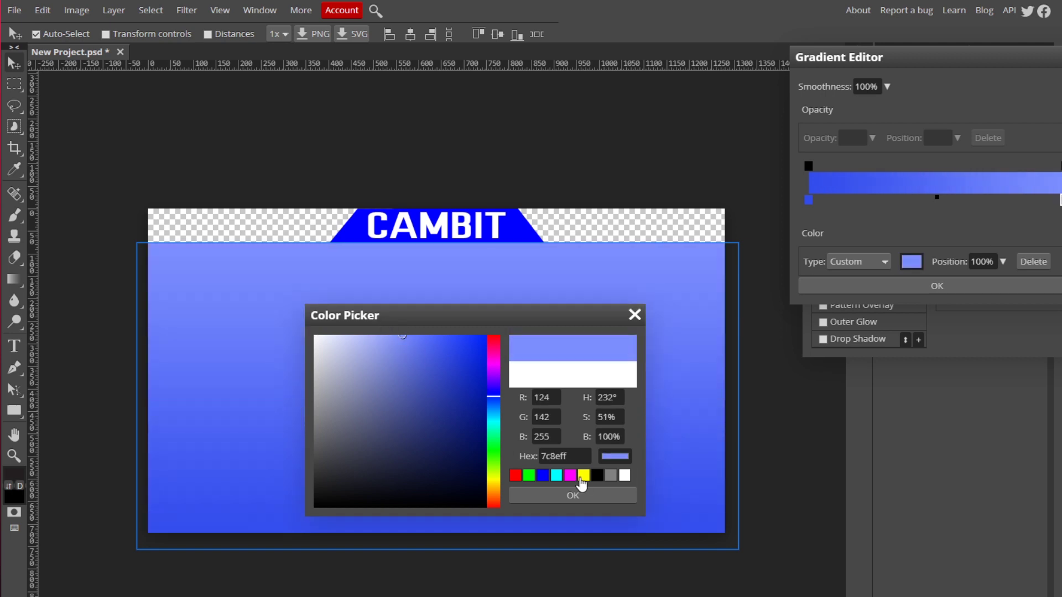
{"action": "left_click", "coordinate": [591, 496]}
{"action": "left_click", "coordinate": [970, 287]}
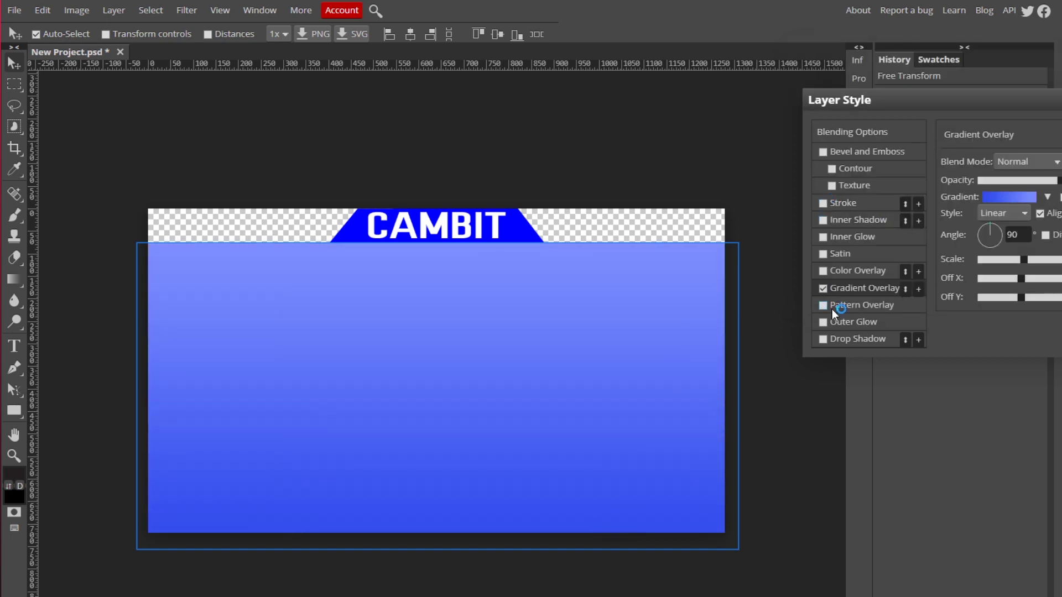
Step: Add a thick #001dff blue outside stroke to the panel and apply the layer style
{"action": "left_click", "coordinate": [823, 254]}
{"action": "left_click", "coordinate": [824, 255]}
{"action": "left_click", "coordinate": [823, 203]}
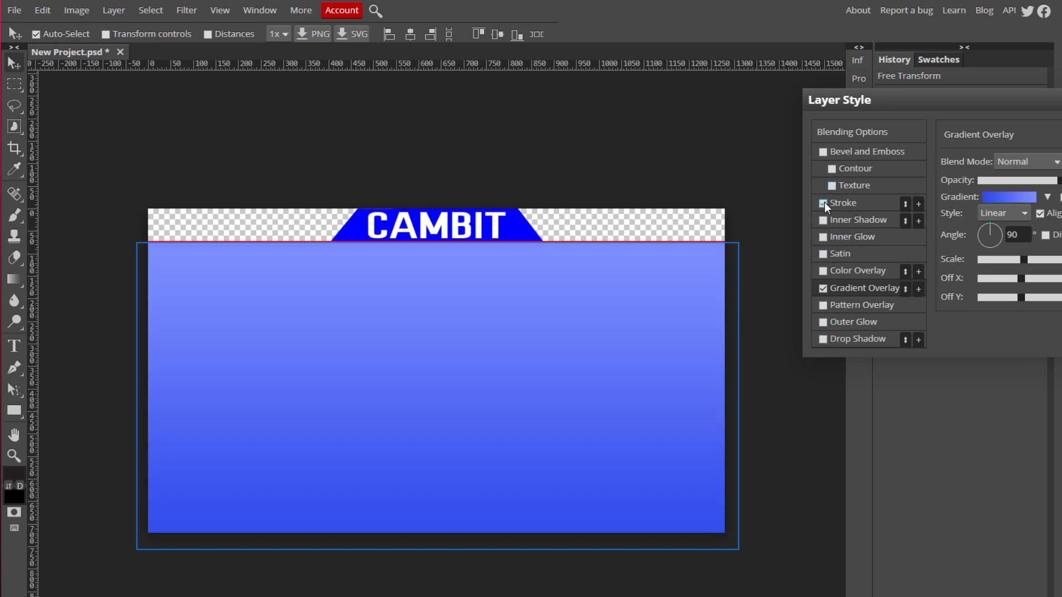
{"action": "left_click", "coordinate": [851, 202]}
{"action": "left_click", "coordinate": [952, 250]}
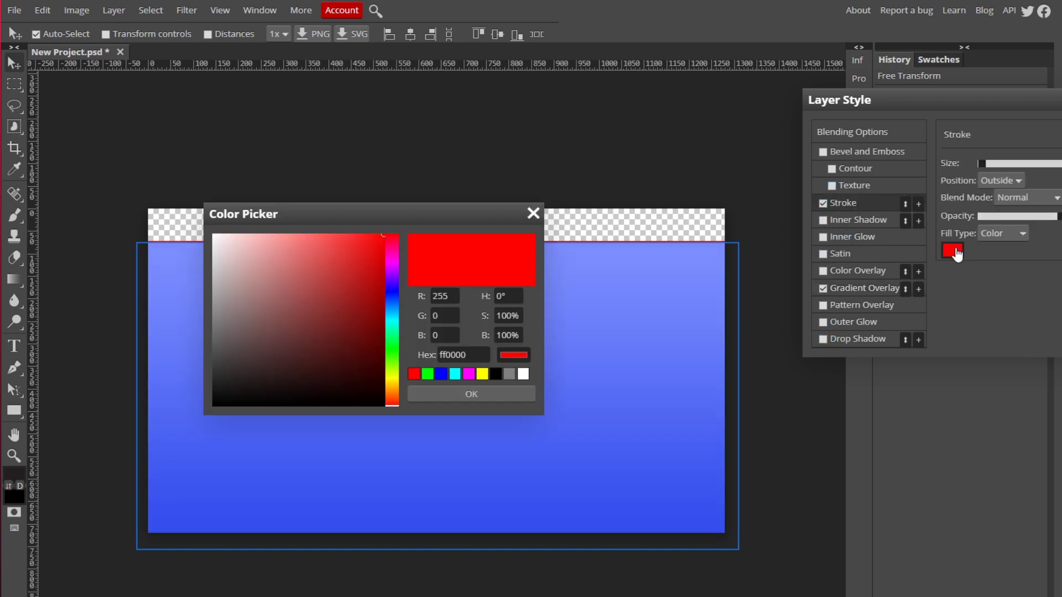
{"action": "left_click", "coordinate": [397, 303]}
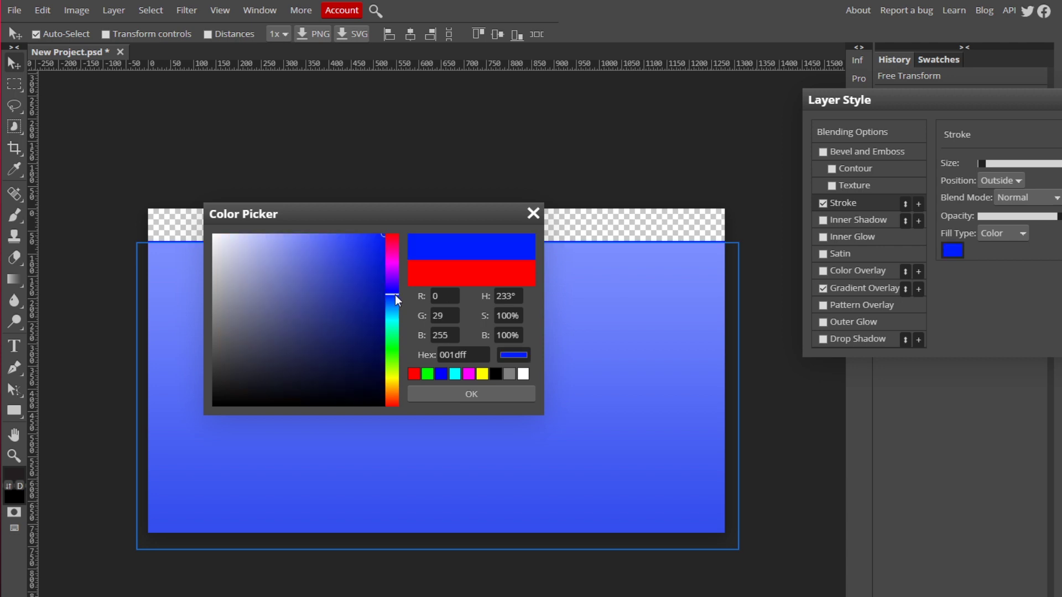
{"action": "left_click", "coordinate": [474, 396]}
{"action": "left_click_drag", "start_coordinate": [982, 164], "coordinate": [993, 163]}
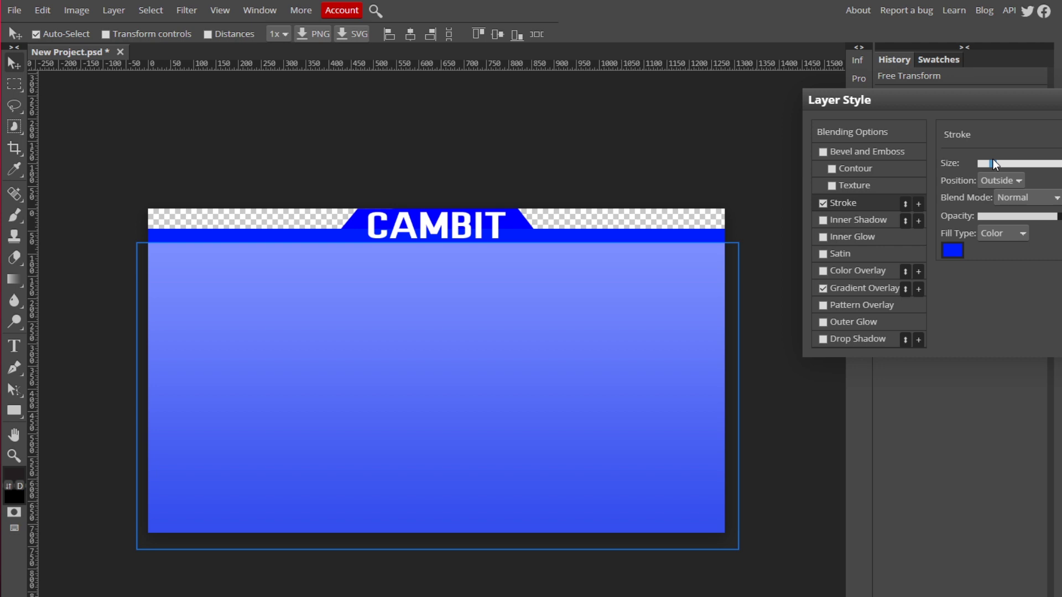
{"action": "key", "text": "Return"}
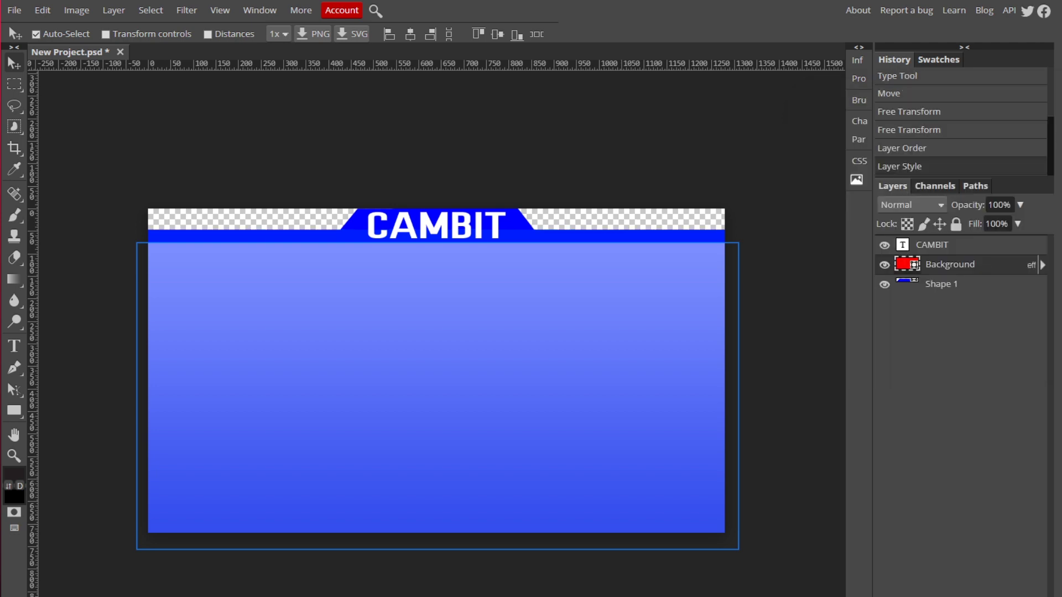
Step: Scale the gradient panel to about 91% × 90% by pulling in its left, bottom and right edges
{"action": "left_click", "coordinate": [42, 10]}
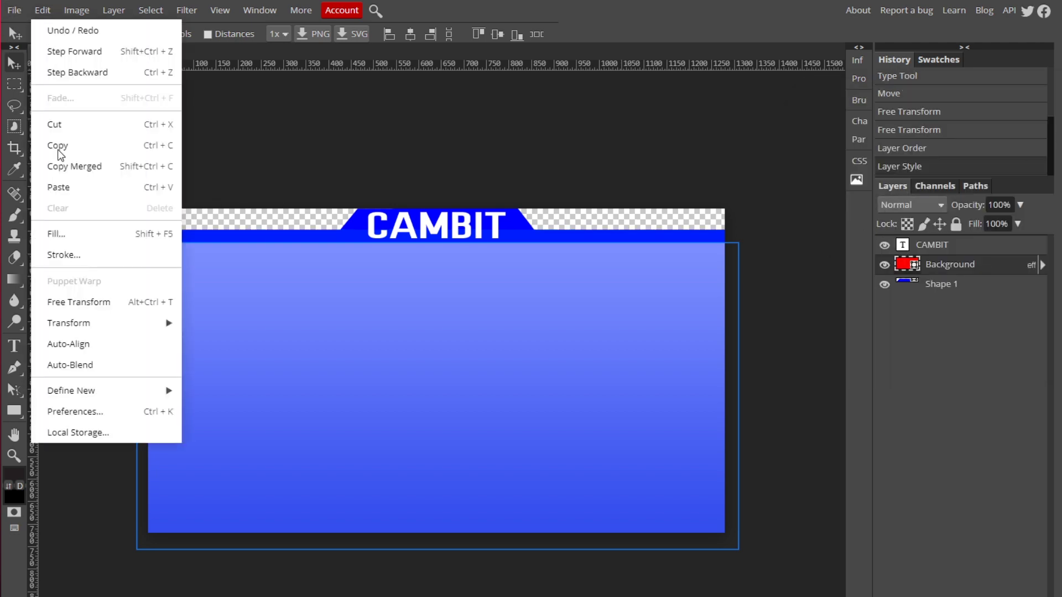
{"action": "left_click", "coordinate": [91, 301]}
{"action": "left_click_drag", "start_coordinate": [141, 397], "coordinate": [161, 388]}
{"action": "left_click_drag", "start_coordinate": [450, 549], "coordinate": [442, 519]}
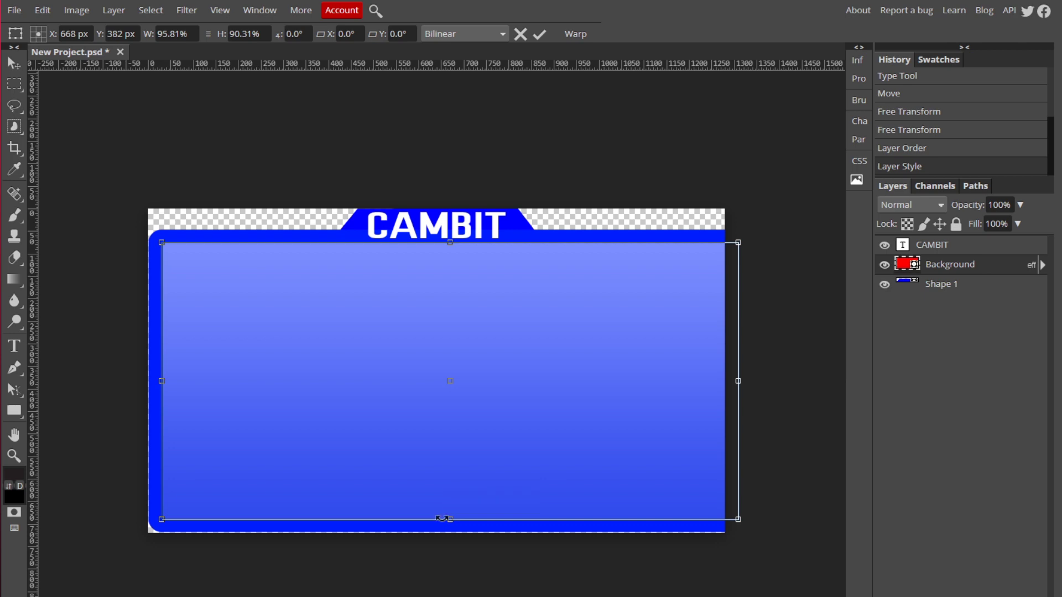
{"action": "left_click_drag", "start_coordinate": [735, 382], "coordinate": [711, 384]}
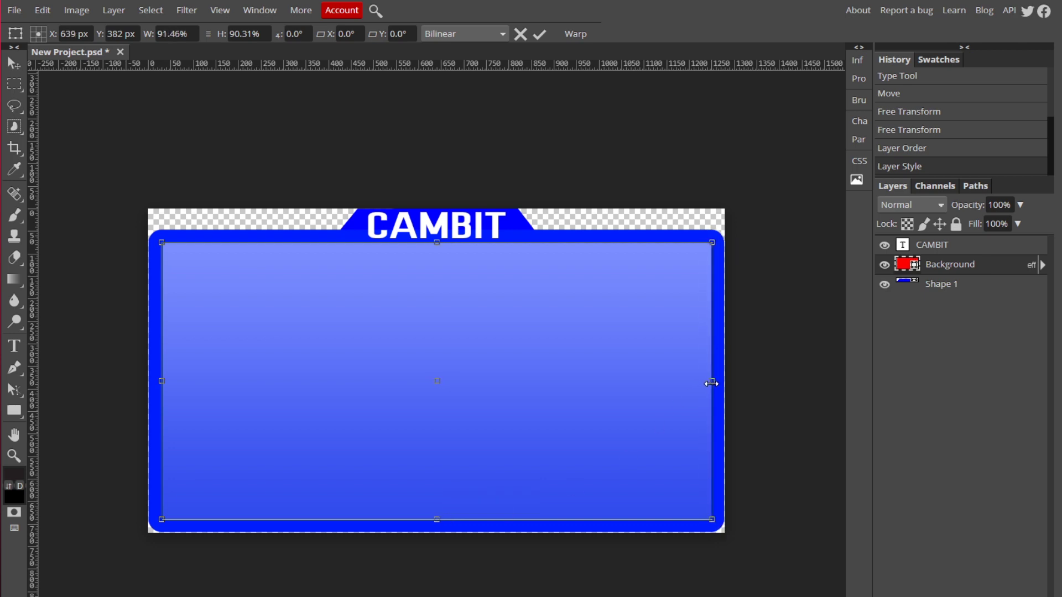
{"action": "key", "text": "Return"}
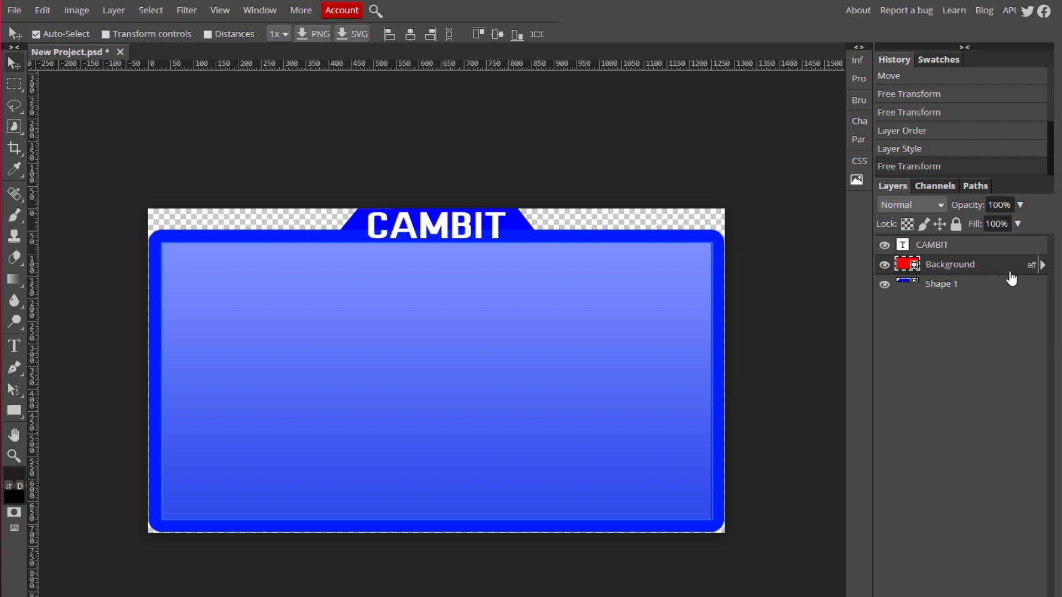
Step: Reopen the Background layer style, check the stroke settings, and close it
{"action": "double_click", "coordinate": [1009, 271]}
{"action": "left_click", "coordinate": [856, 207]}
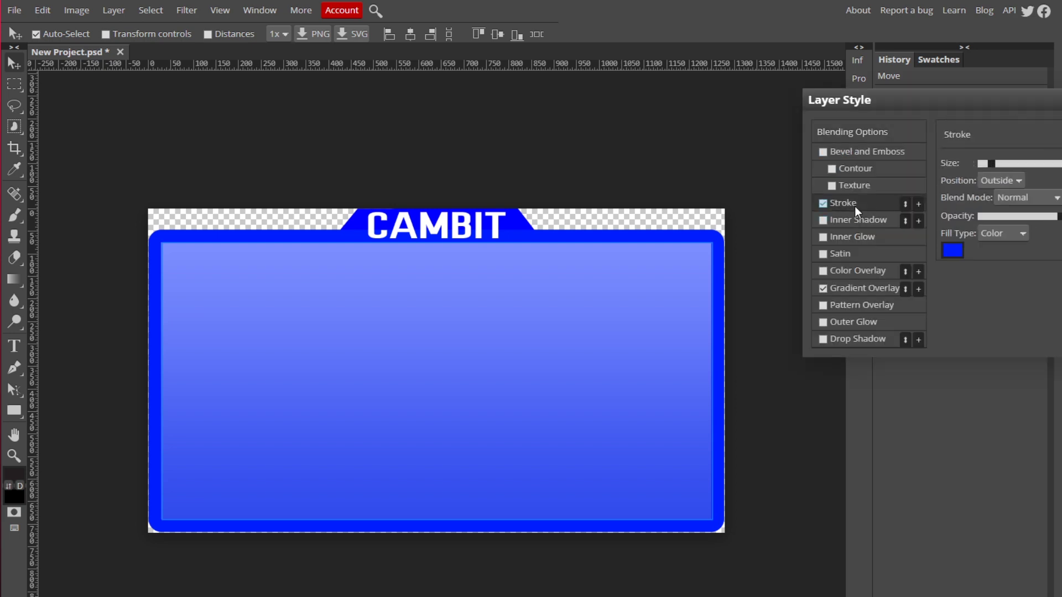
{"action": "key", "text": "Return"}
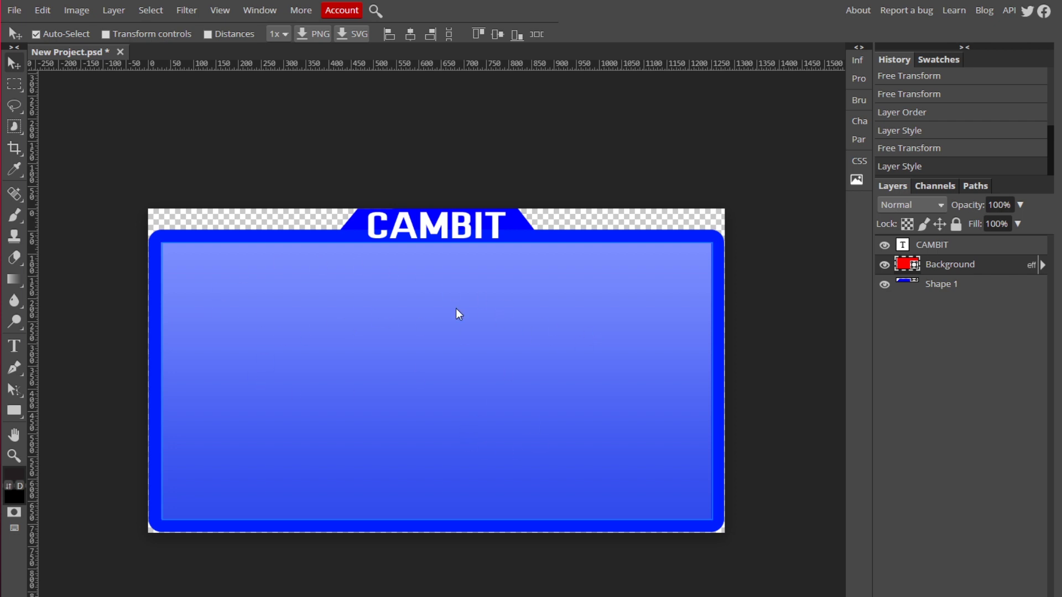
Step: Give the CAMBIT text a drop shadow at a 90° angle with higher opacity and short distance
{"action": "double_click", "coordinate": [1017, 249]}
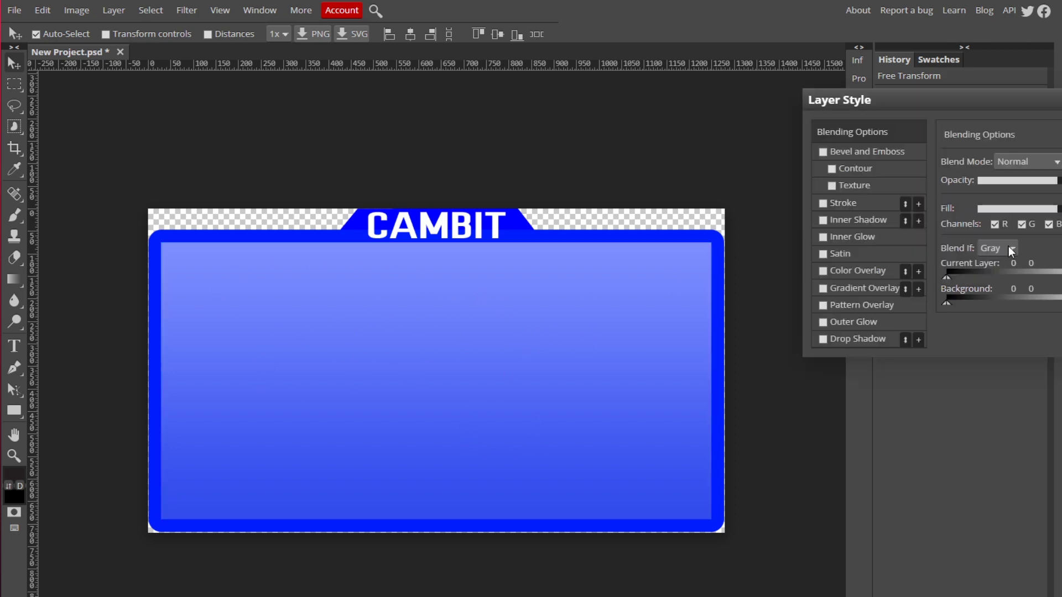
{"action": "left_click", "coordinate": [832, 339]}
{"action": "left_click_drag", "start_coordinate": [1003, 227], "coordinate": [983, 227]}
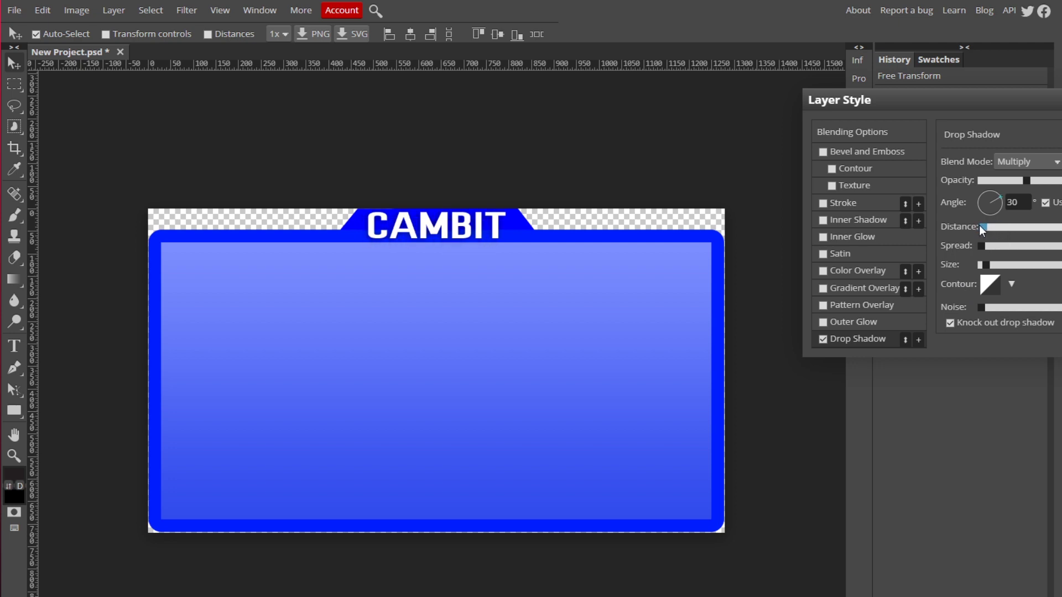
{"action": "left_click", "coordinate": [1016, 203]}
{"action": "type", "text": "90"}
{"action": "mouse_move", "coordinate": [1026, 181]}
{"action": "left_mouse_down"}
{"action": "mouse_move", "coordinate": [1050, 178]}
{"action": "mouse_move", "coordinate": [1037, 181]}
{"action": "left_mouse_up"}
{"action": "left_click_drag", "start_coordinate": [986, 228], "coordinate": [978, 227]}
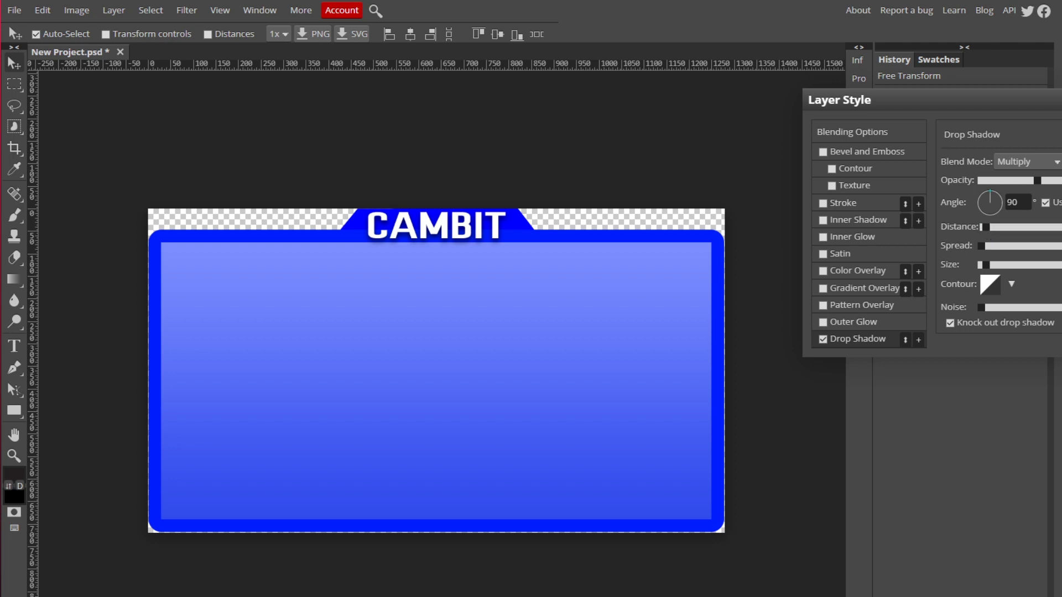
{"action": "key", "text": "Return"}
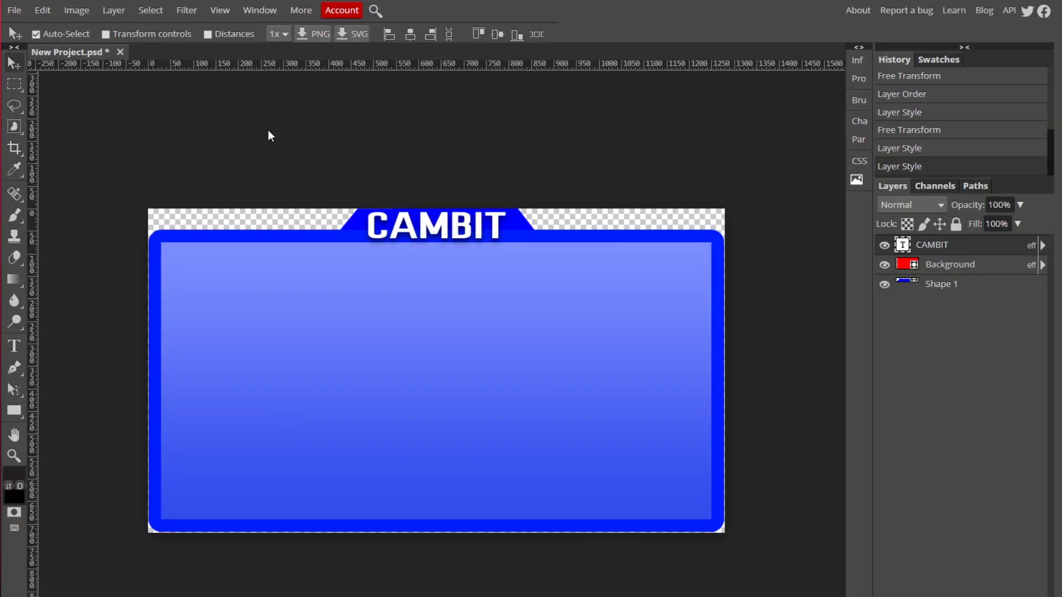
Step: Start a PNG export of the 1280 × 720 image from the File menu
{"action": "left_click", "coordinate": [14, 10]}
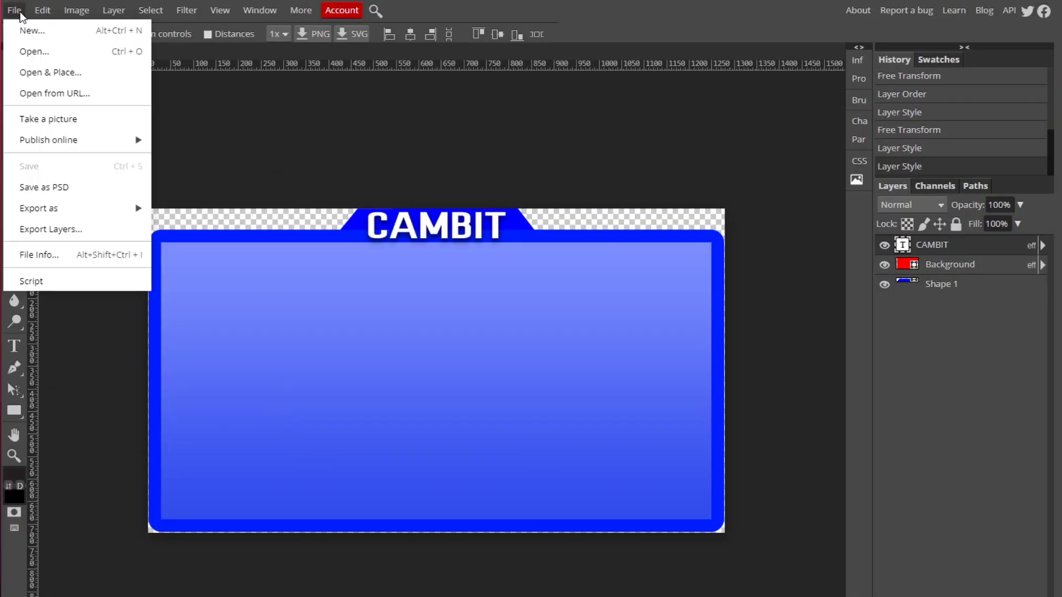
{"action": "mouse_move", "coordinate": [109, 207]}
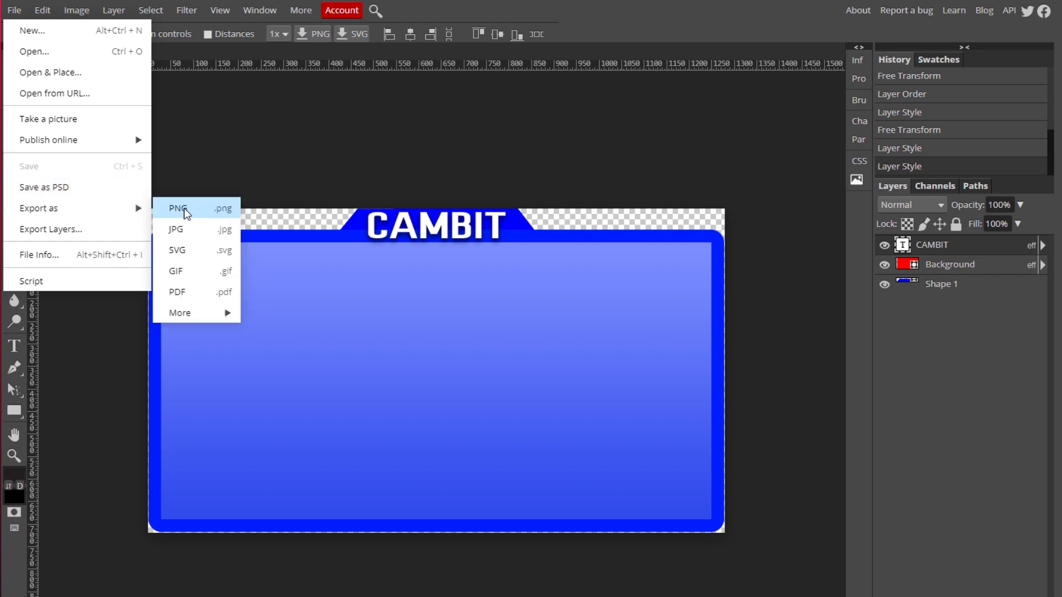
{"action": "left_click", "coordinate": [222, 215]}
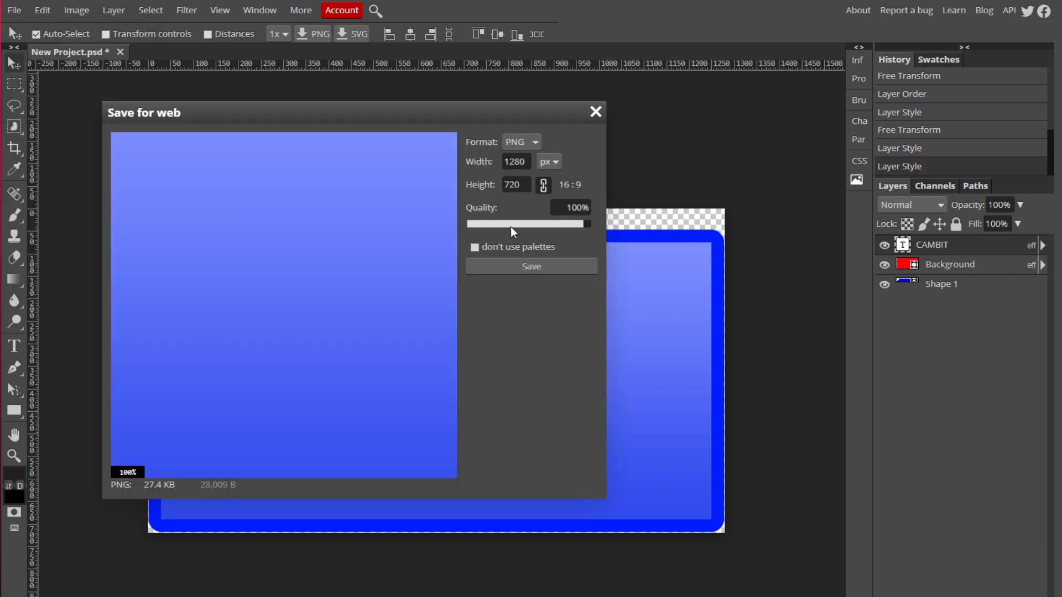